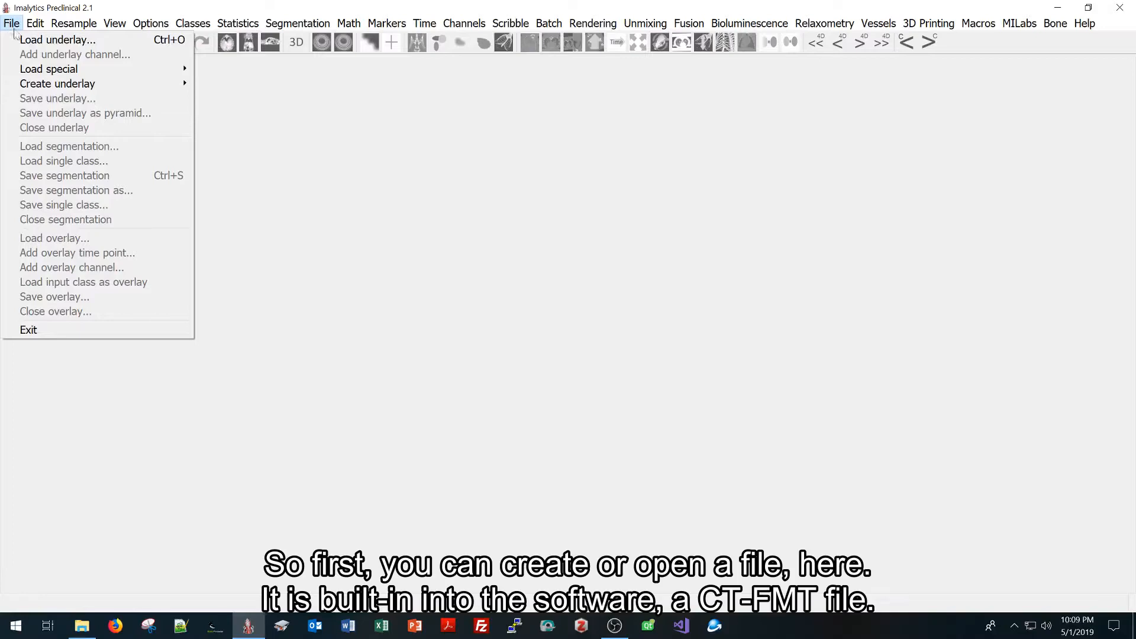
- Create the built-in CT-FMT underlay and show it in the 3D view, viewing the segmented mouse from several sides
mouse_move(86, 87)
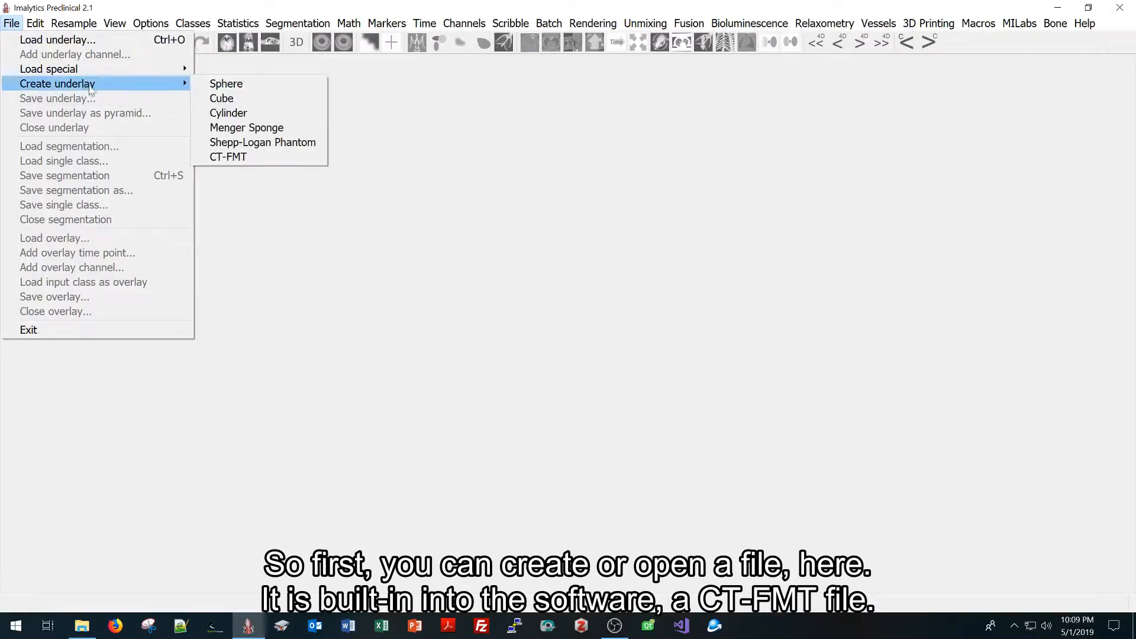
click(246, 158)
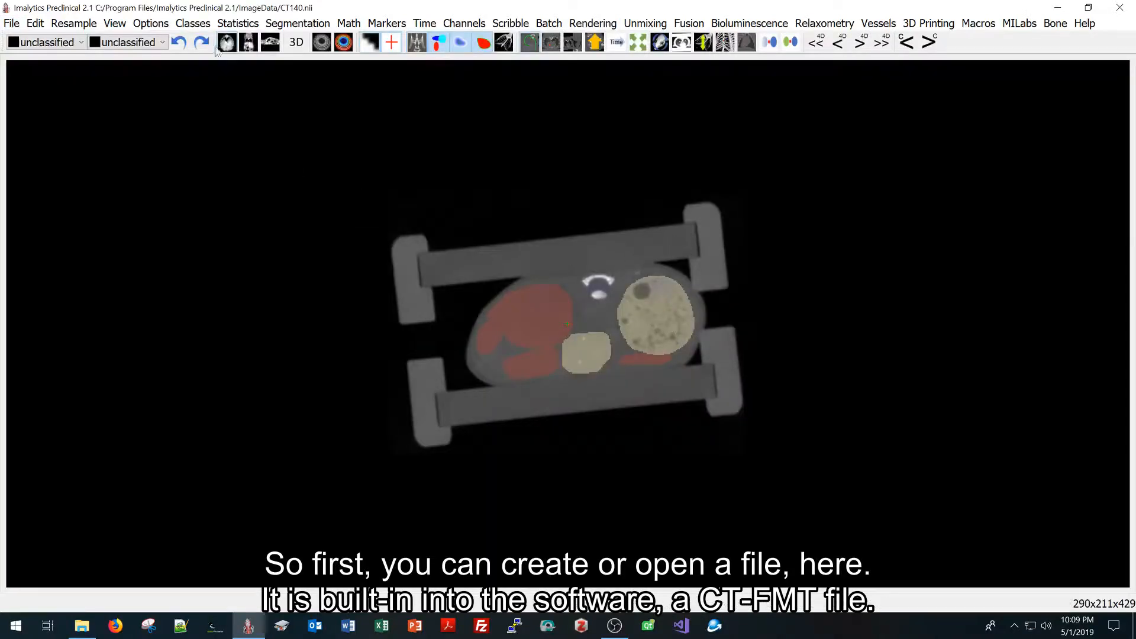
click(296, 43)
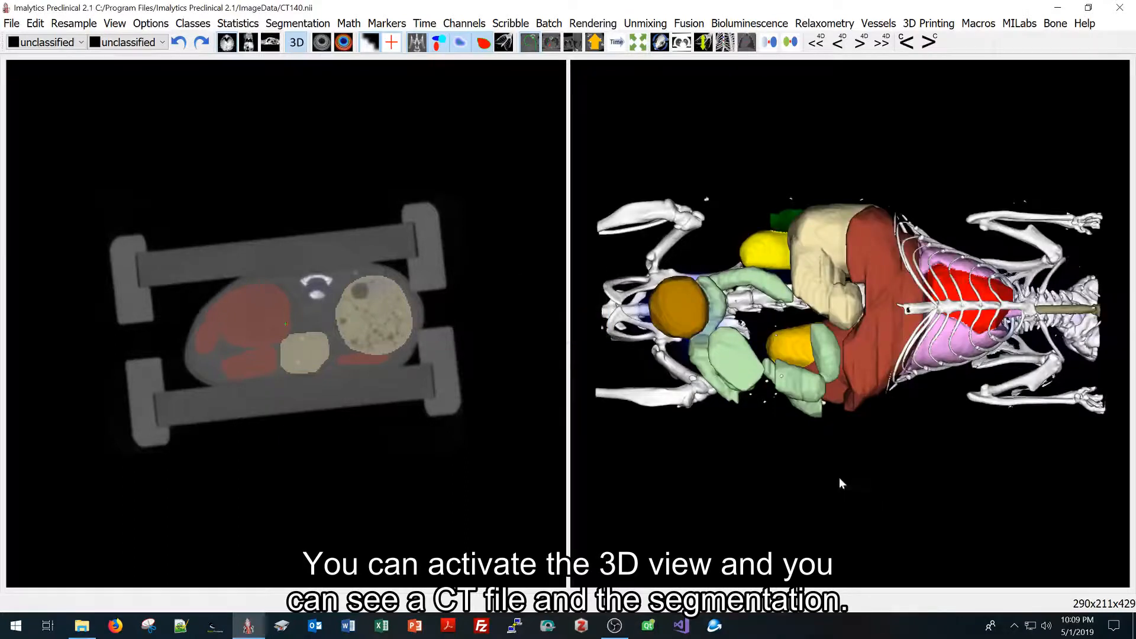
drag(839, 483, 836, 353)
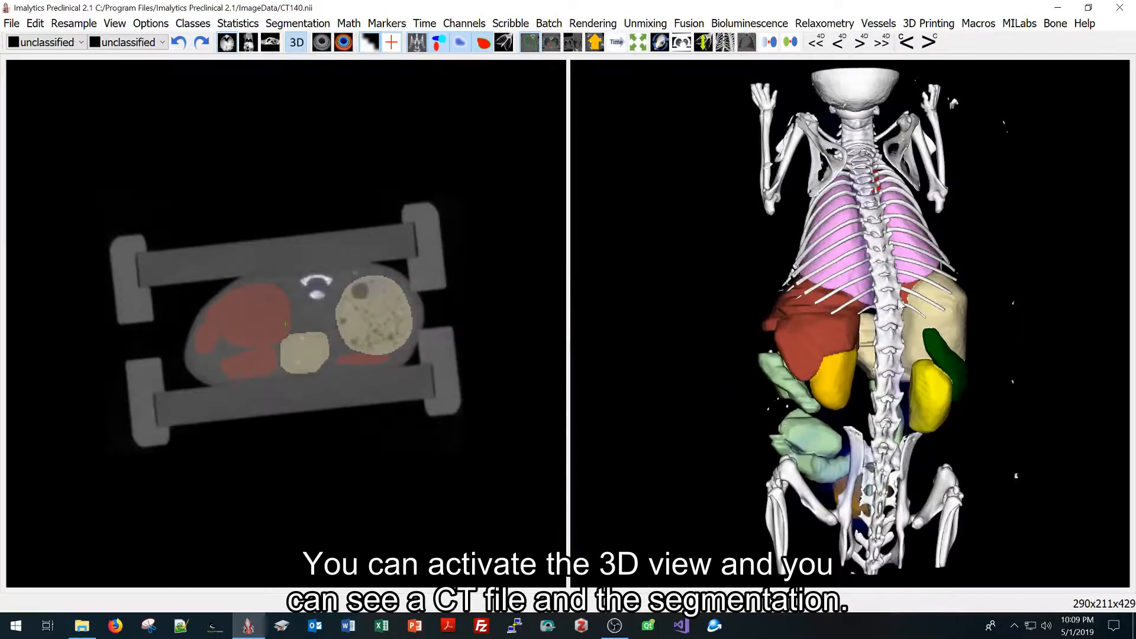
drag(899, 303, 758, 256)
drag(679, 256, 579, 236)
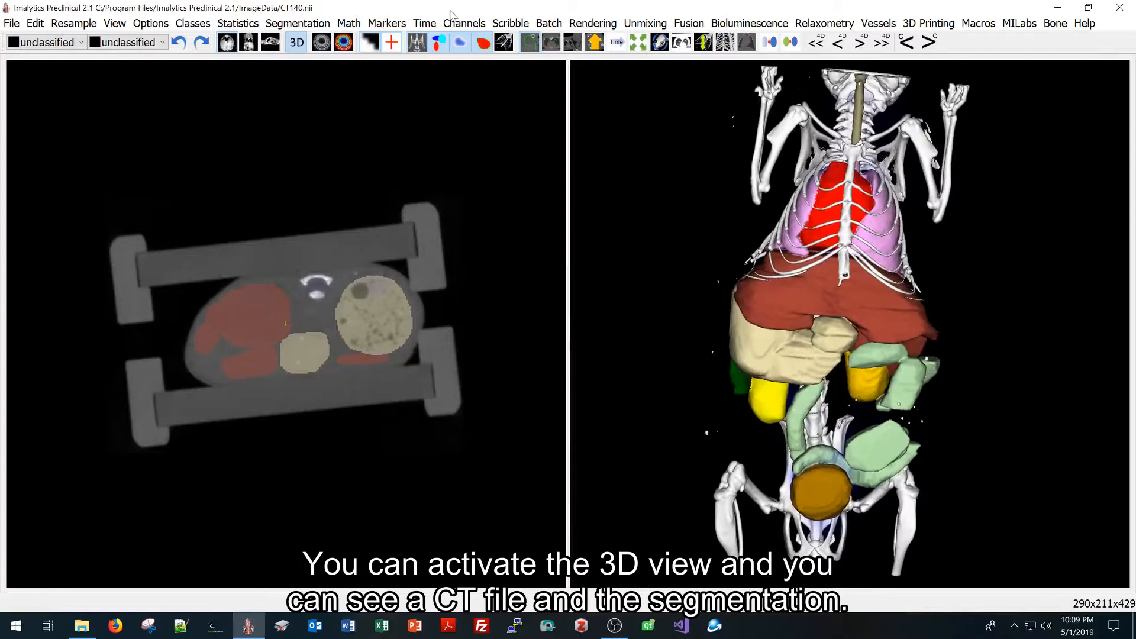
- Close the FMT overlay and hide the segmentation so only the CT rendering is displayed
click(437, 44)
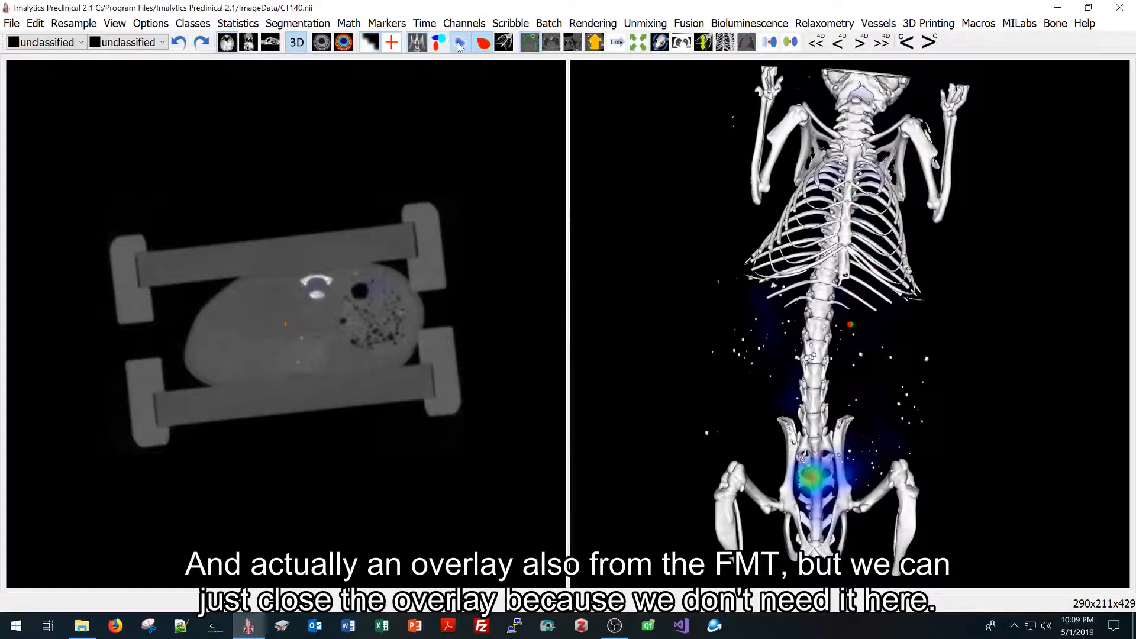
click(12, 23)
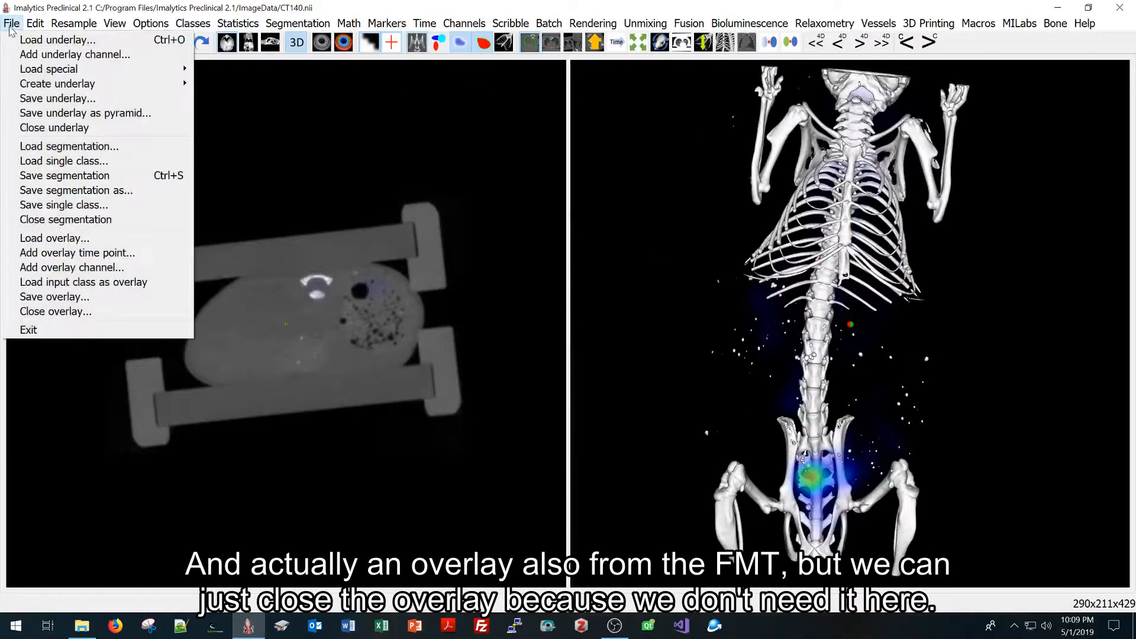
click(76, 312)
click(434, 44)
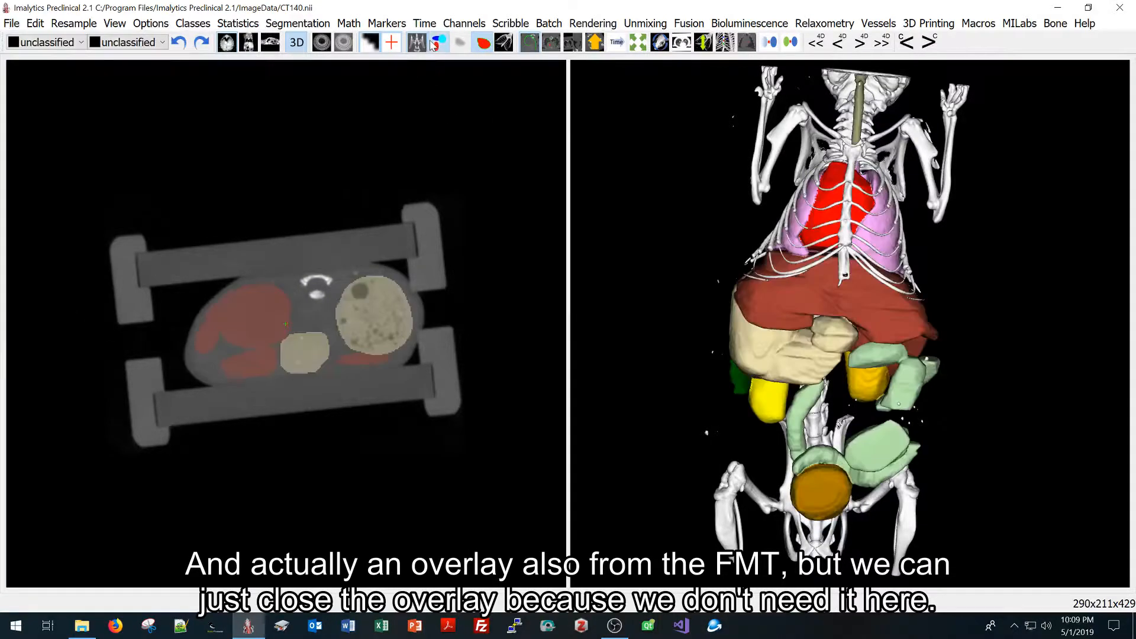
click(433, 44)
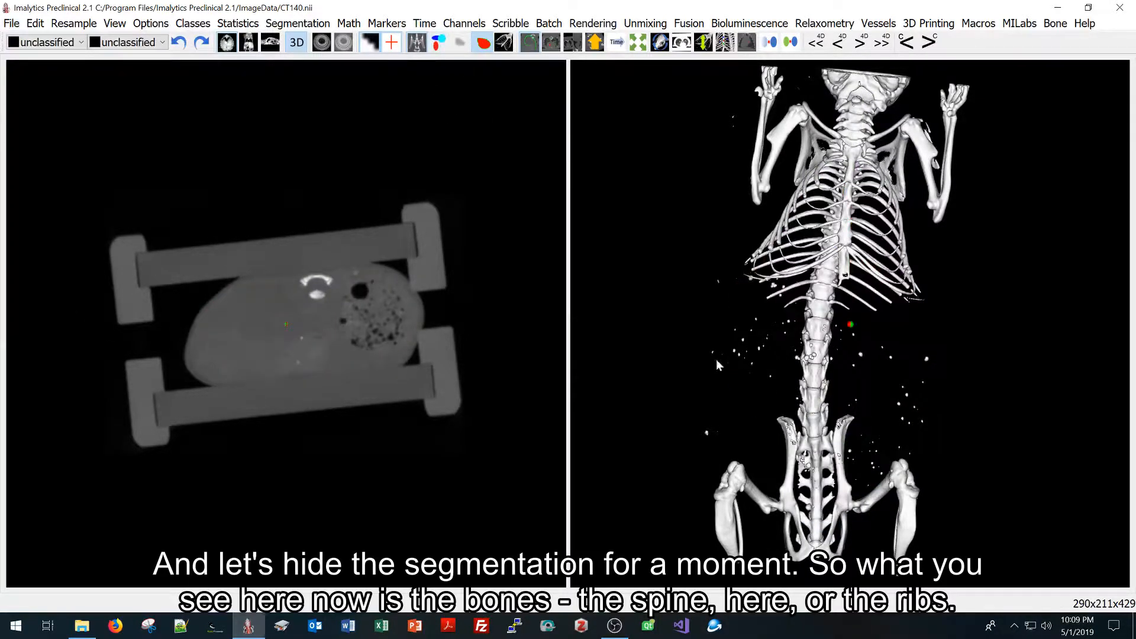
- Save the skeleton's underlay iso surface as an .stl file named S in the desktop's 3D Printing folder
drag(716, 359, 748, 342)
drag(827, 343, 771, 389)
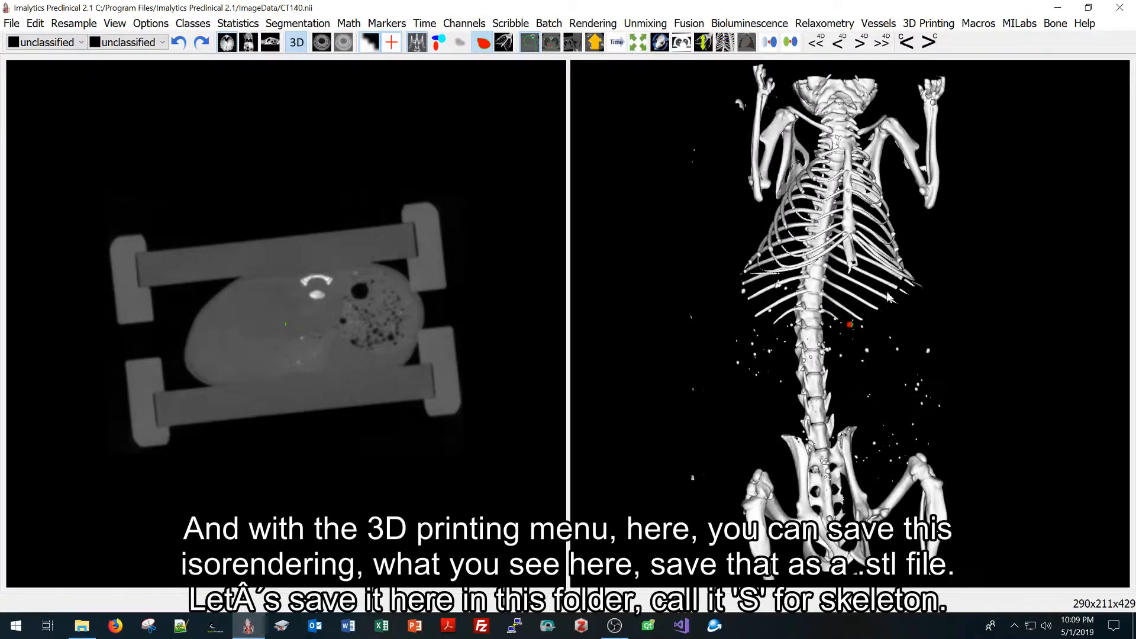
click(929, 27)
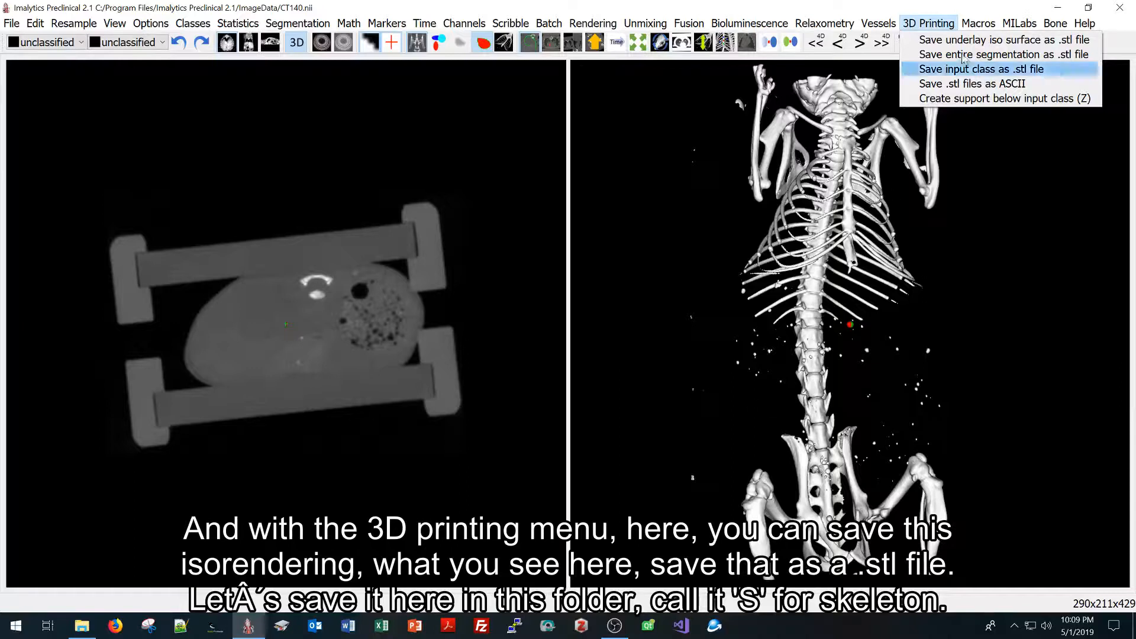
click(970, 40)
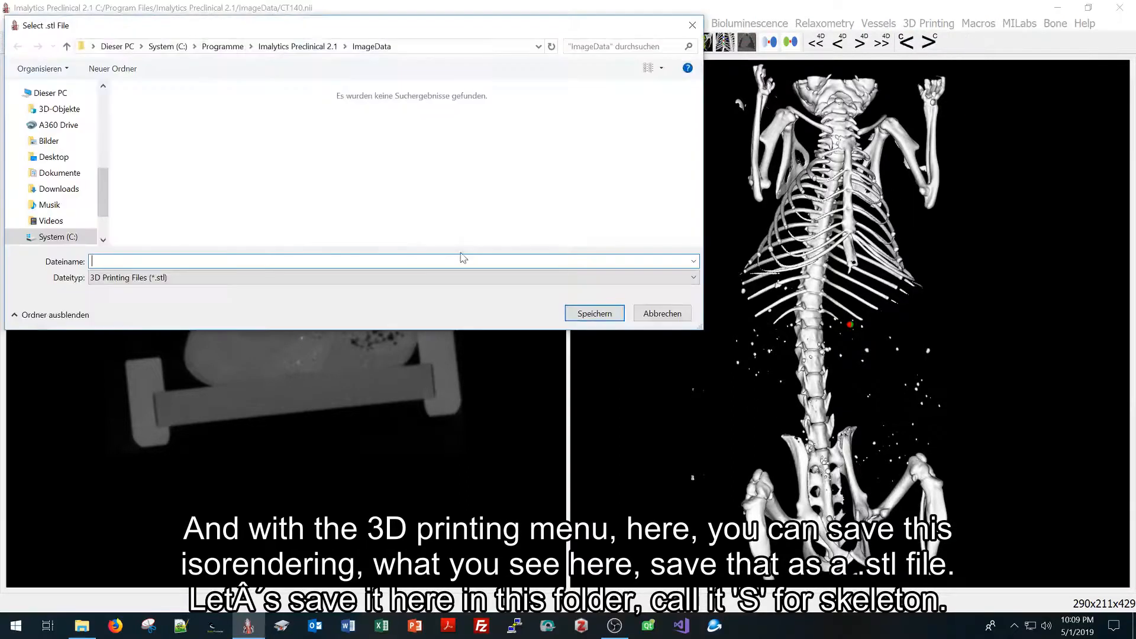
scroll(77, 198, down, 2)
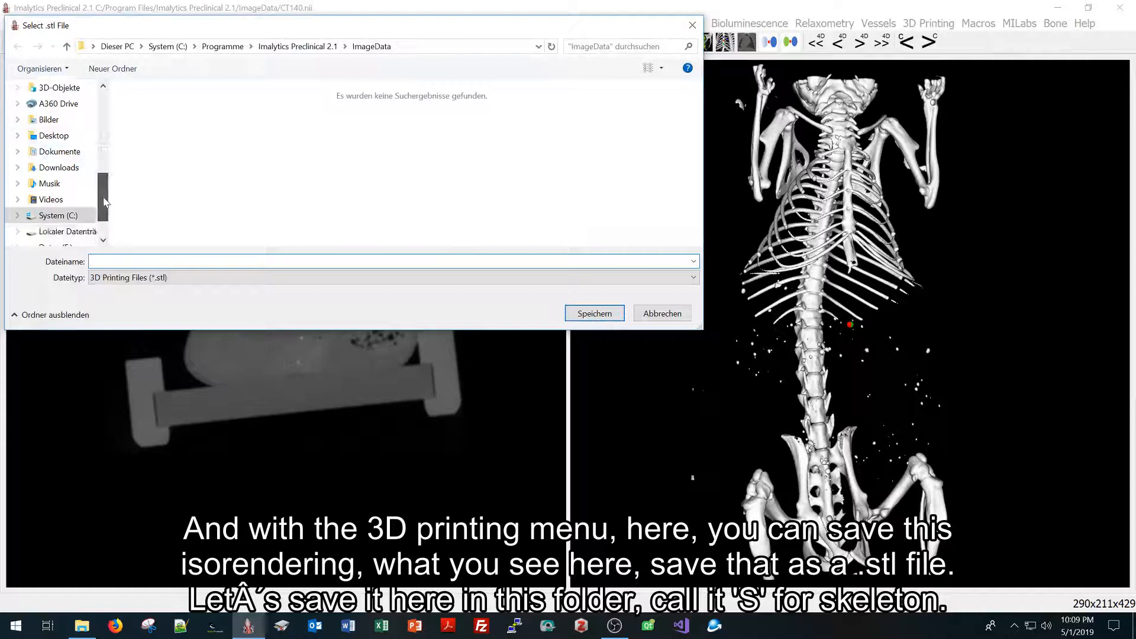
scroll(56, 201, up, 10)
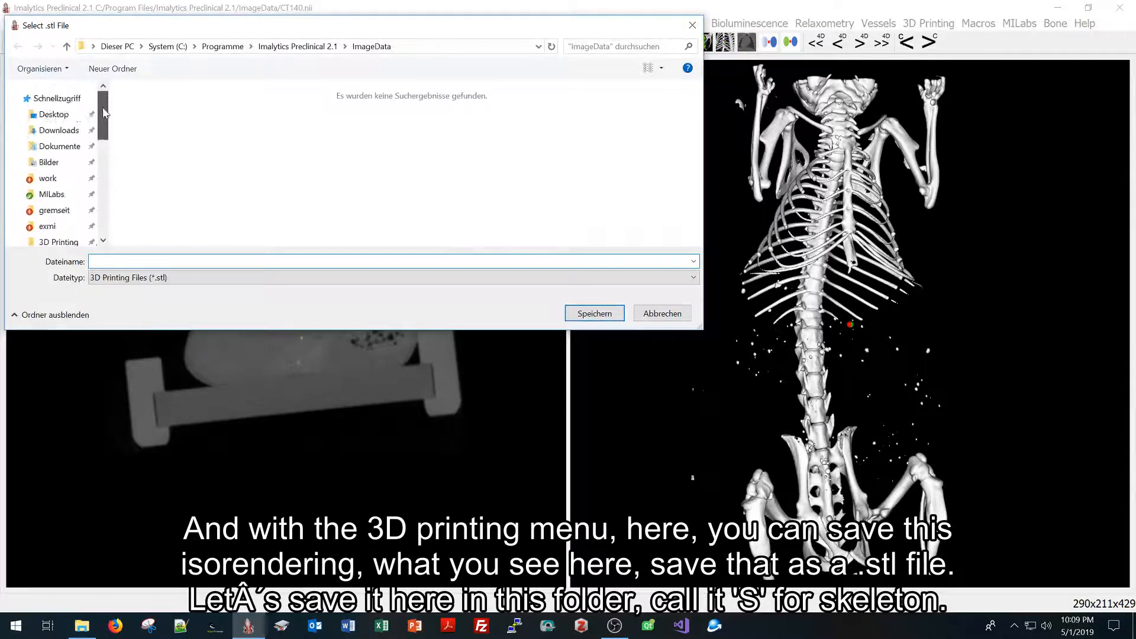
click(57, 202)
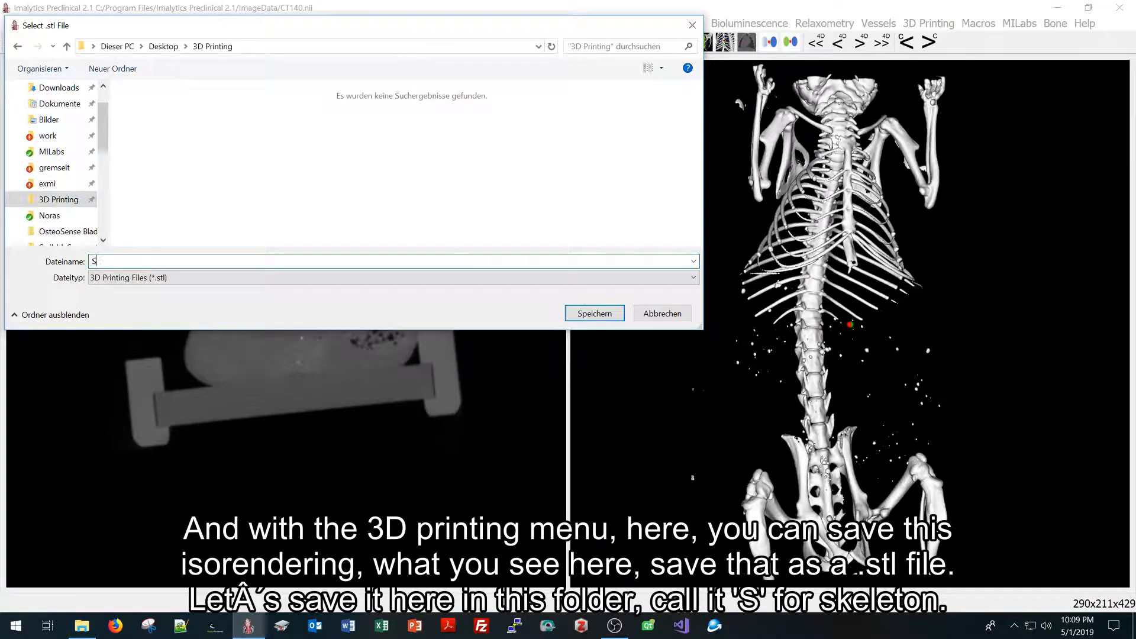
text(S)
key(Return)
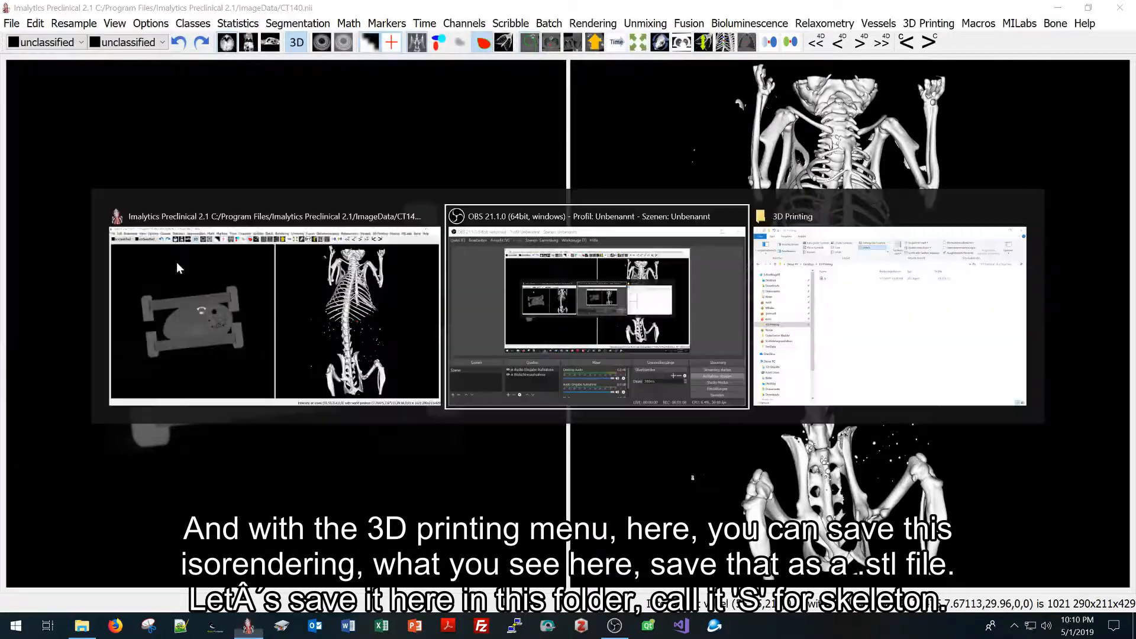
- Switch to the 3D Printing folder in File Explorer, open S in 3D-Viewer and show its triangle mesh
key(alt+Tab)
key(alt+Tab)
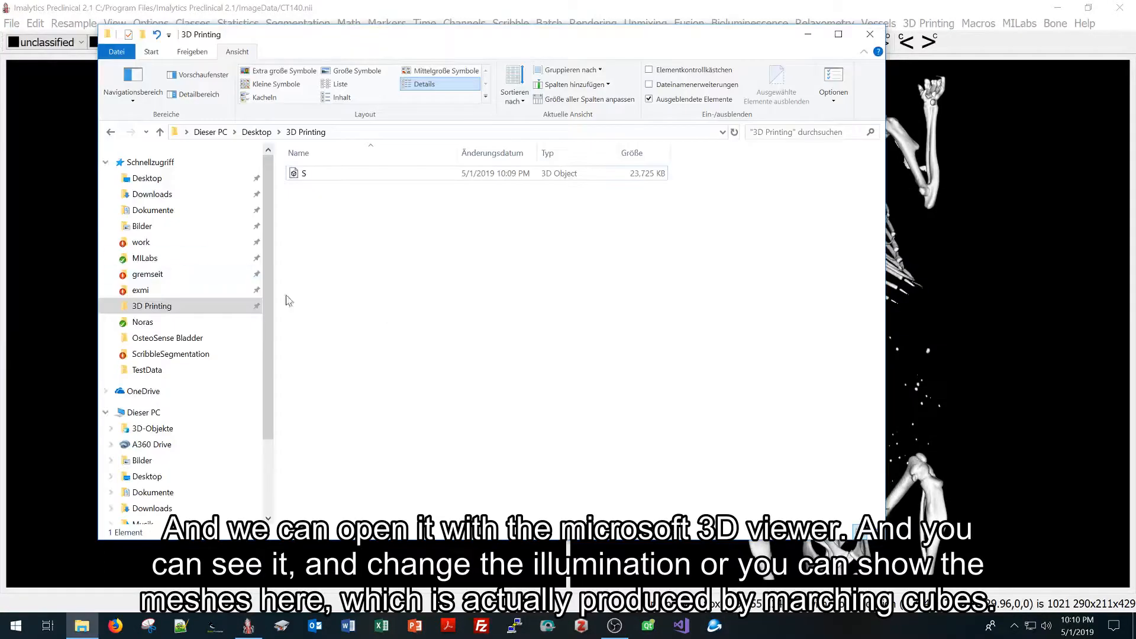
double_click(307, 174)
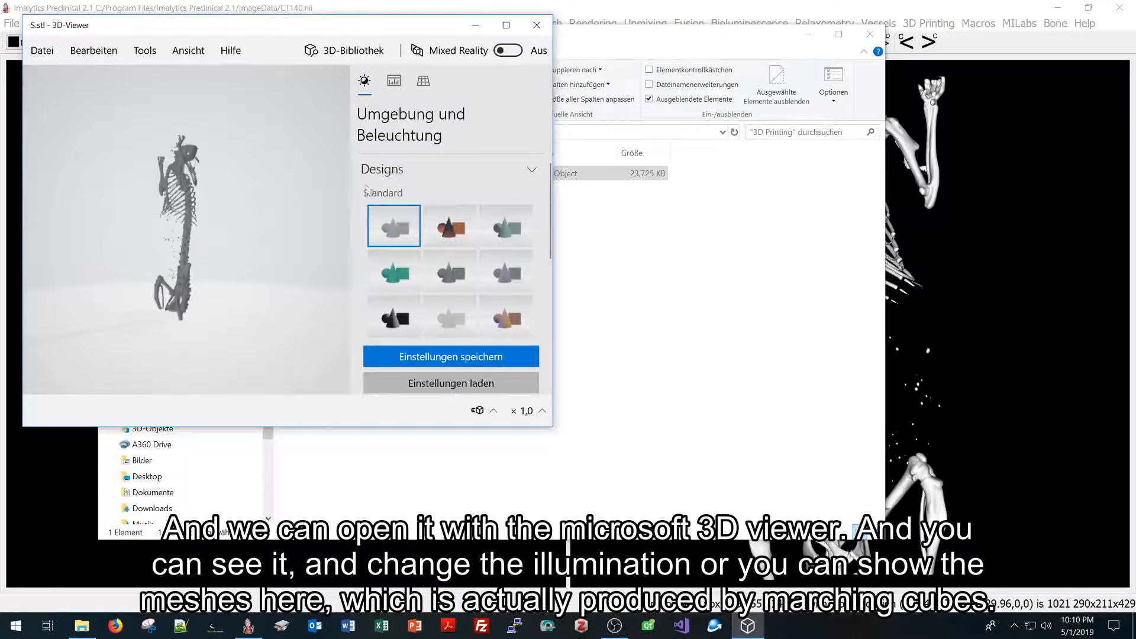
click(394, 81)
click(372, 221)
- Examine the skeleton's triangle mesh up close and from several angles, then close the viewer and return to Imalytics Preclinical
scroll(175, 277, up, 5)
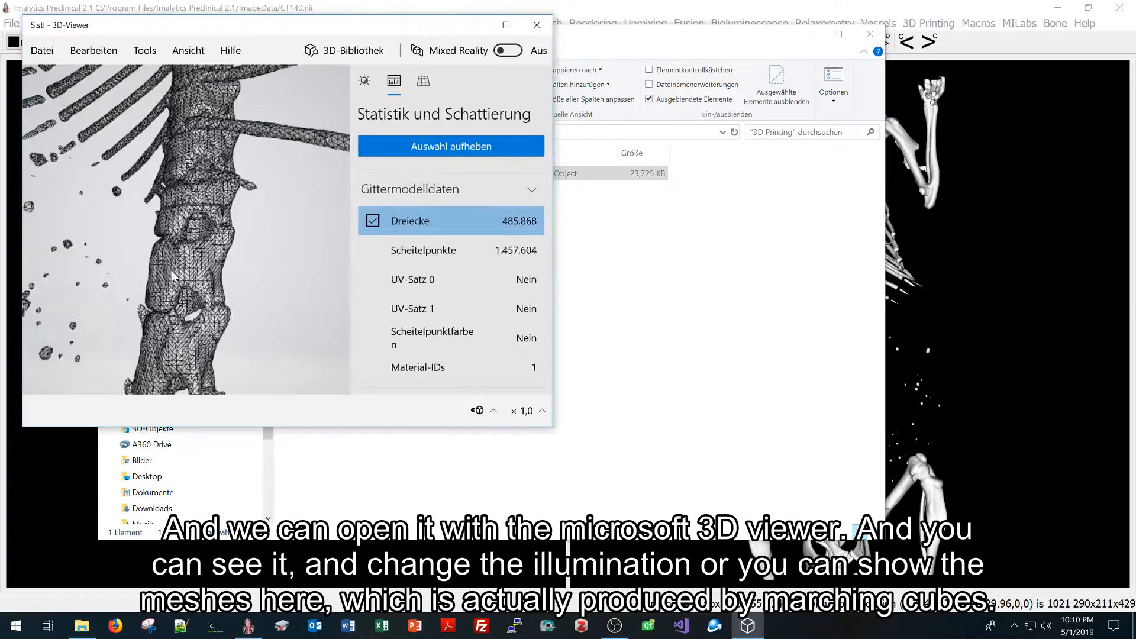
scroll(180, 265, down, 3)
scroll(181, 266, up, 2)
scroll(181, 266, down, 3)
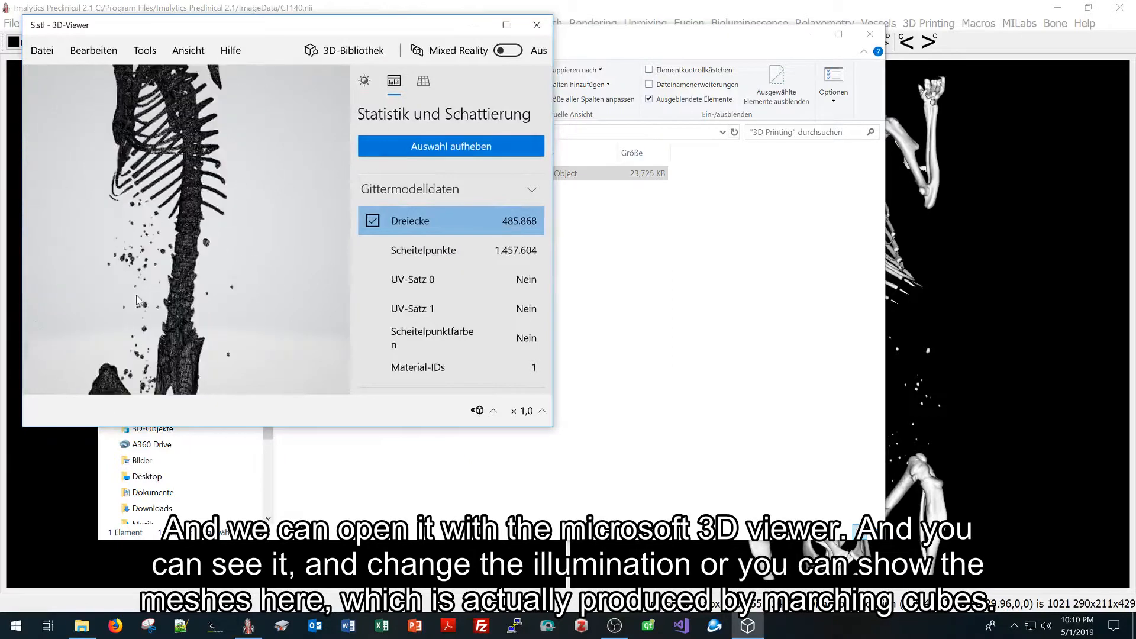
drag(181, 266, 209, 254)
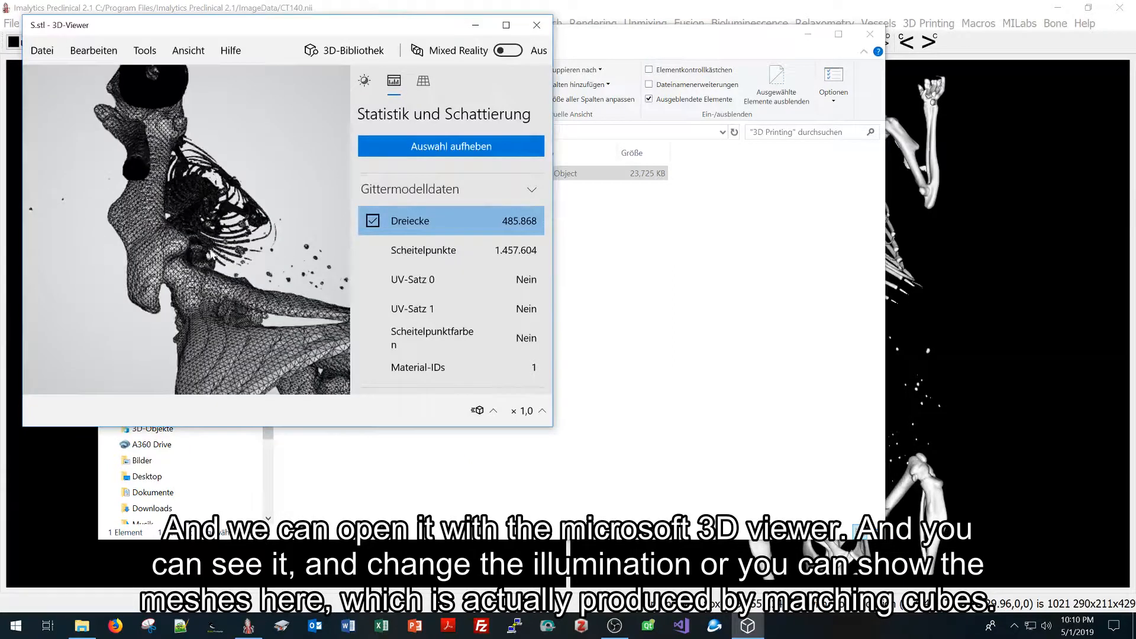
scroll(210, 251, down, 3)
scroll(210, 251, up, 3)
scroll(210, 251, down, 3)
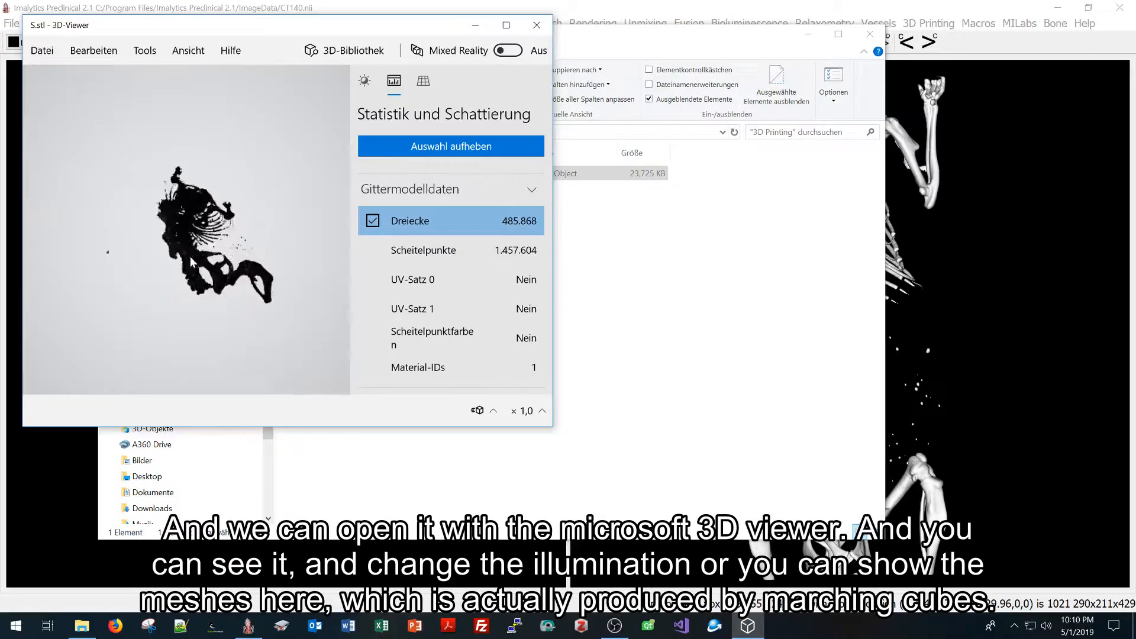
drag(190, 258, 172, 257)
scroll(172, 257, up, 2)
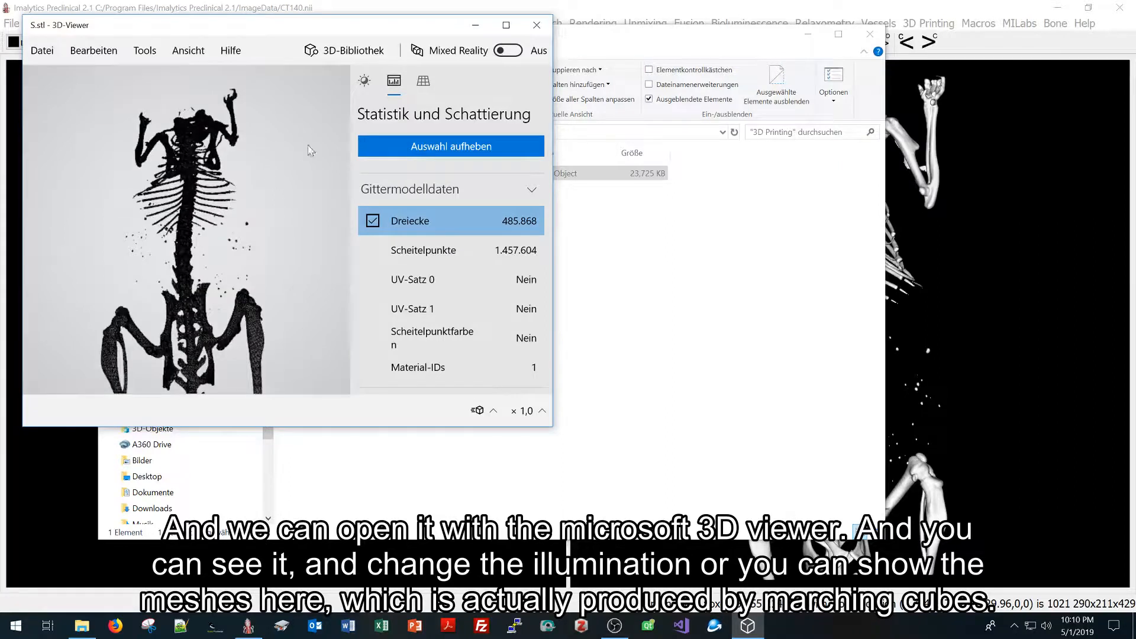
click(540, 24)
click(531, 12)
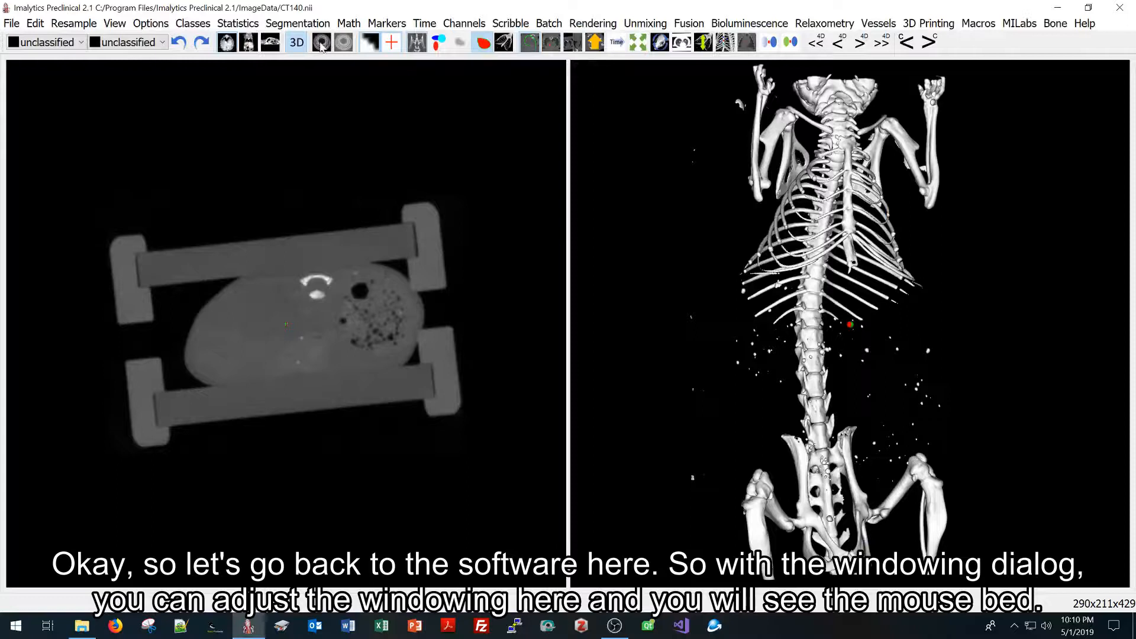
- Lower the underlay windowing maximum to about 1395 so the 3D rendering shows the mouse bed
click(321, 43)
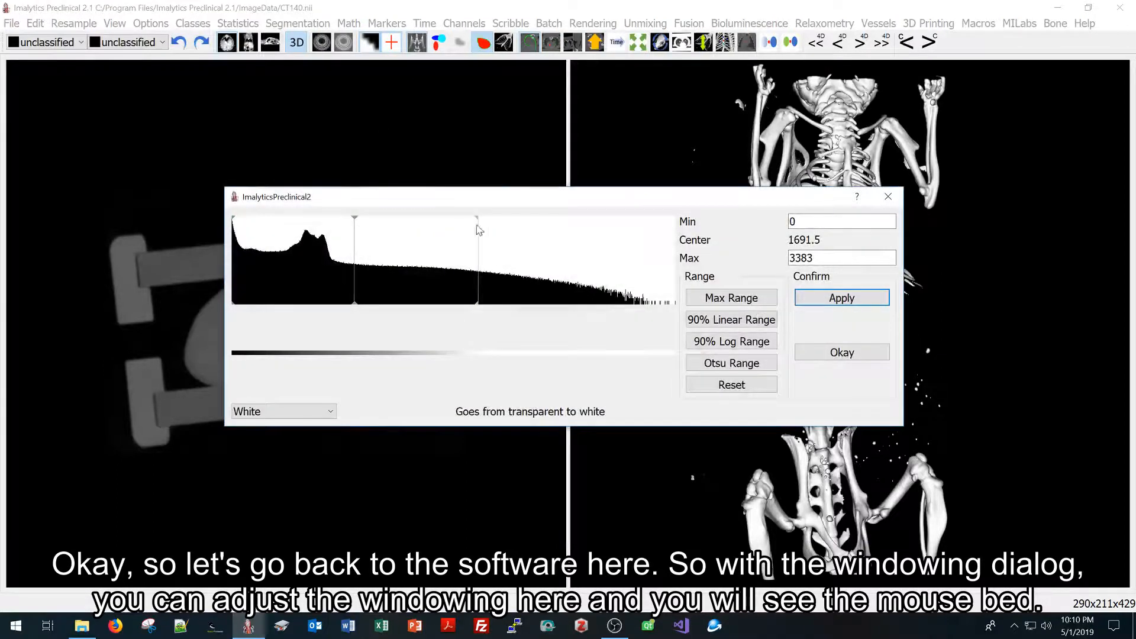
drag(478, 224, 334, 239)
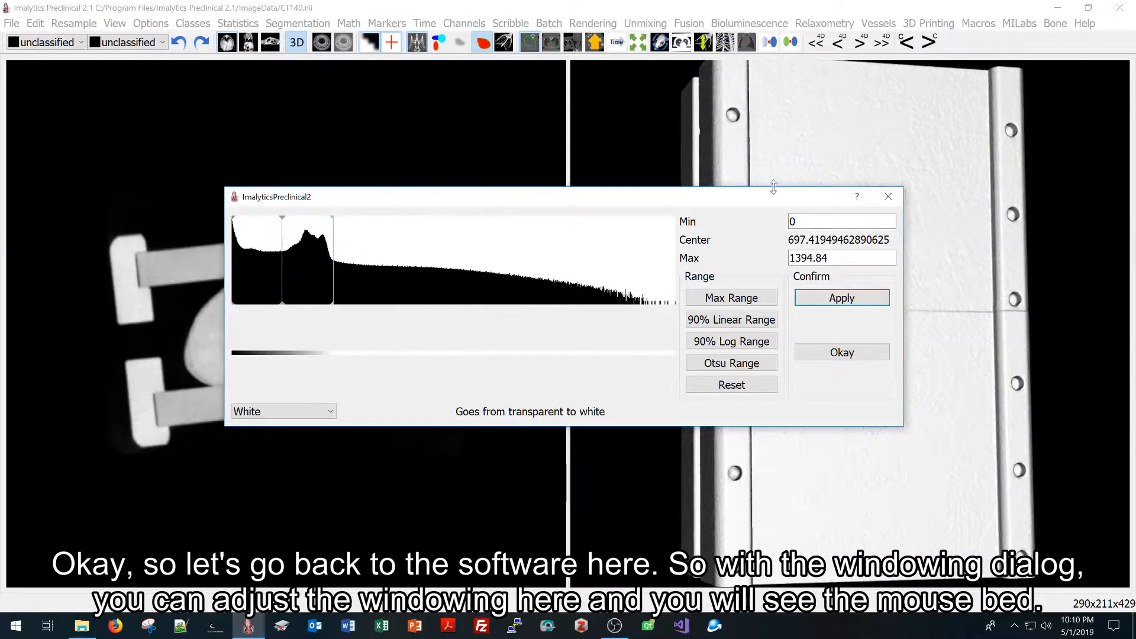
click(889, 198)
- Save the mouse bed's underlay iso surface as an .stl file named Bed in the 3D Printing folder
drag(663, 425, 770, 218)
click(926, 24)
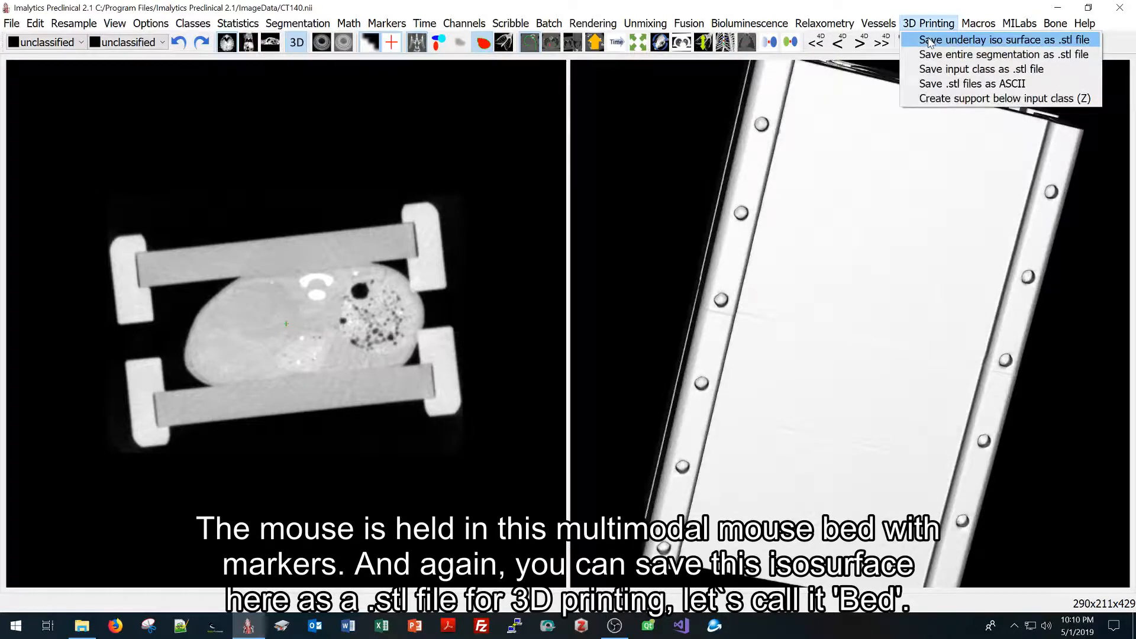
click(929, 40)
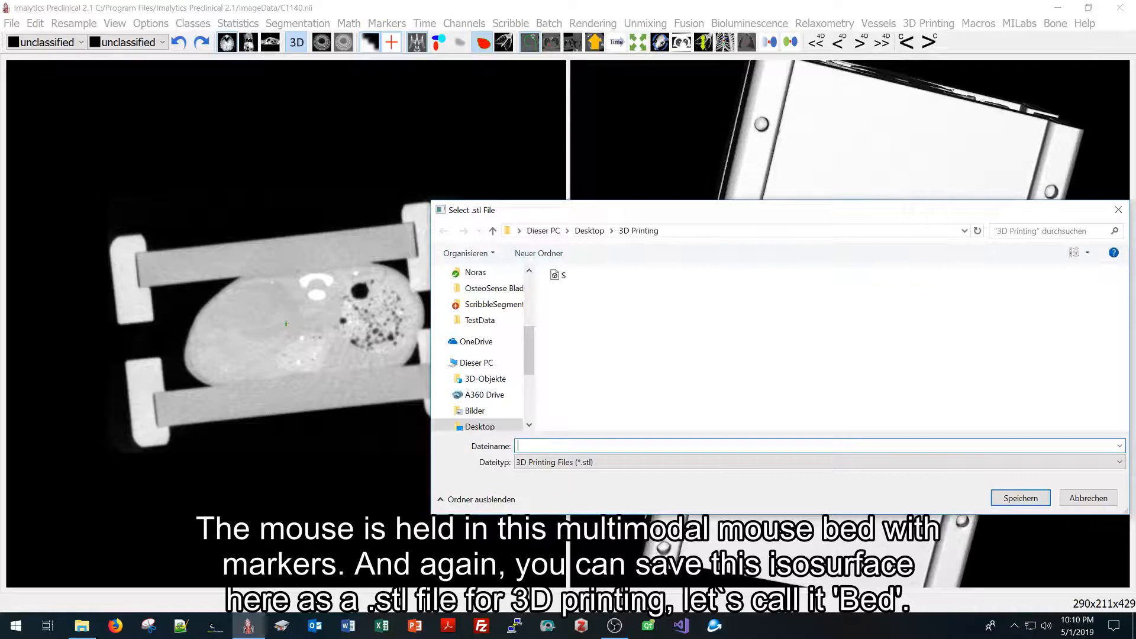
text(Bed)
key(Return)
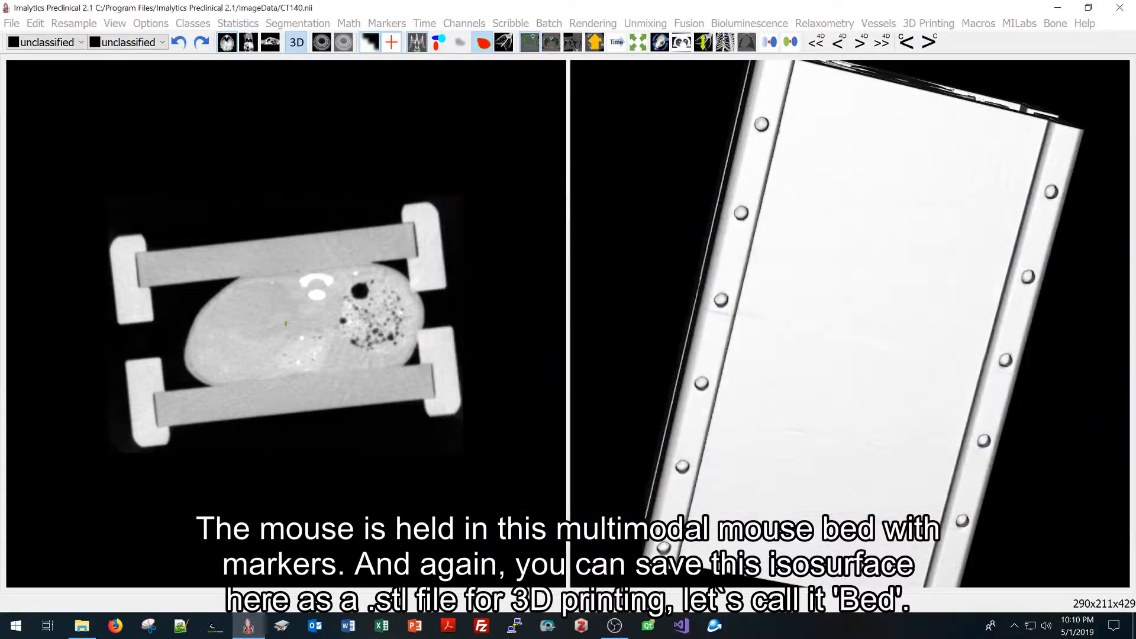
- Switch to the 3D Printing folder in File Explorer, open Bed in 3D-Viewer and inspect the model from another angle
key(alt+Tab)
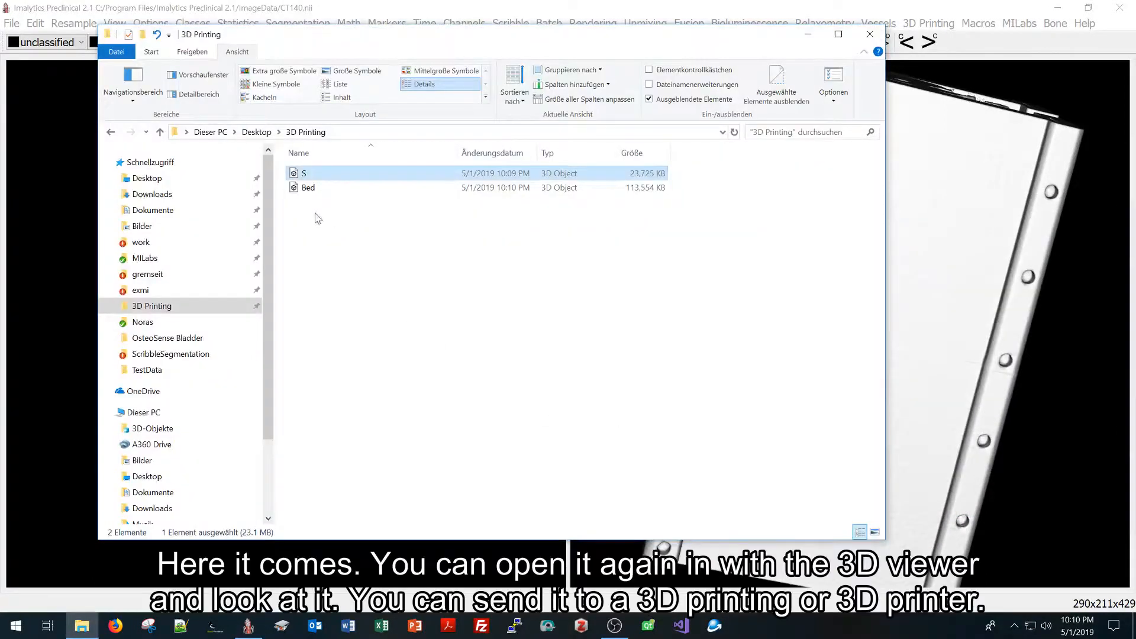
click(311, 190)
double_click(313, 195)
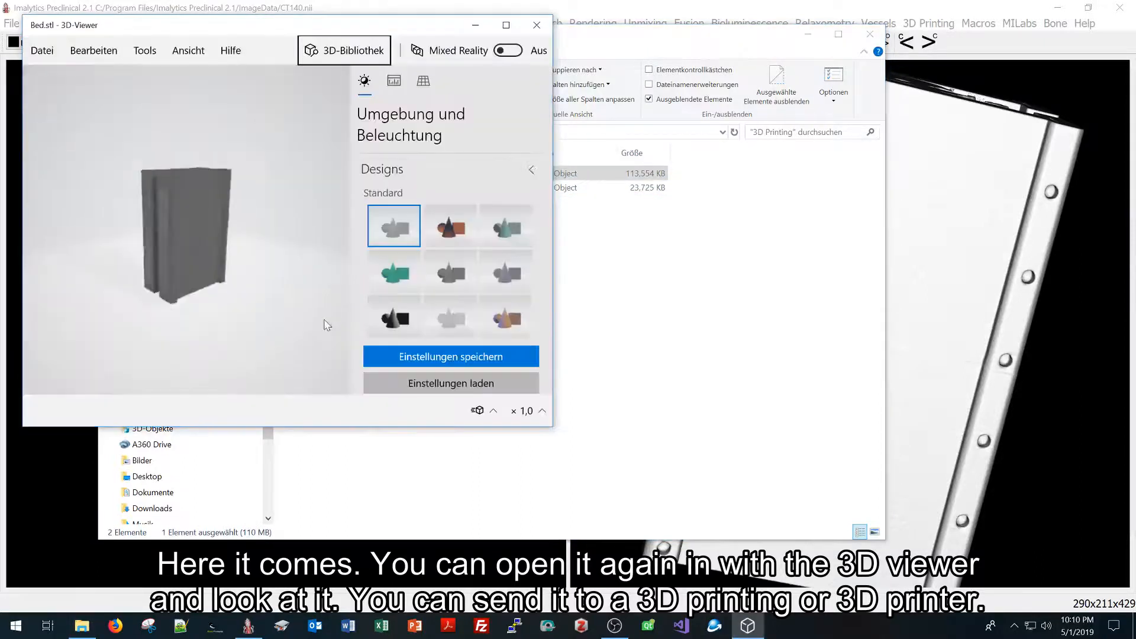
drag(286, 230, 167, 287)
scroll(181, 299, up, 3)
- Return to Imalytics Preclinical and extend the image with zero voxels using a border width of 1
click(940, 377)
drag(890, 458, 749, 365)
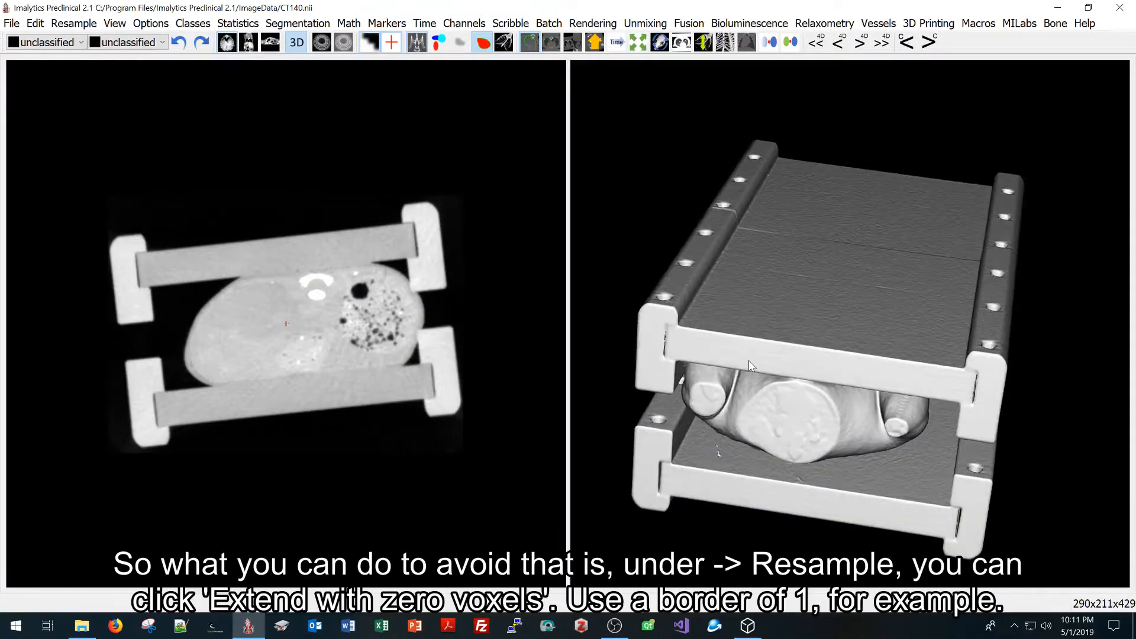
click(74, 24)
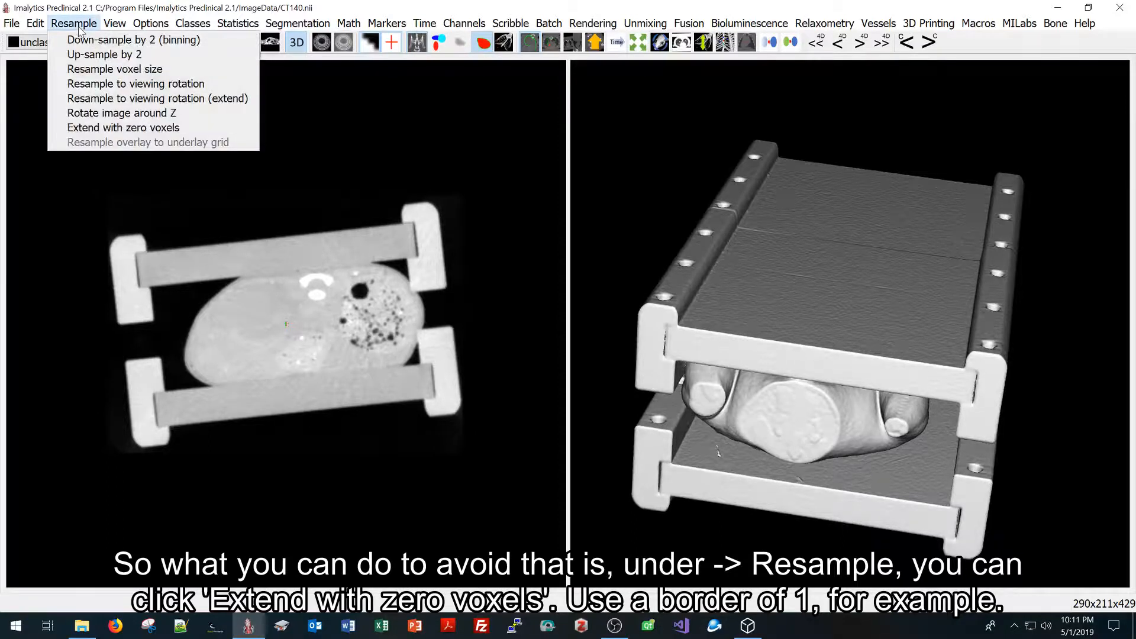
click(109, 128)
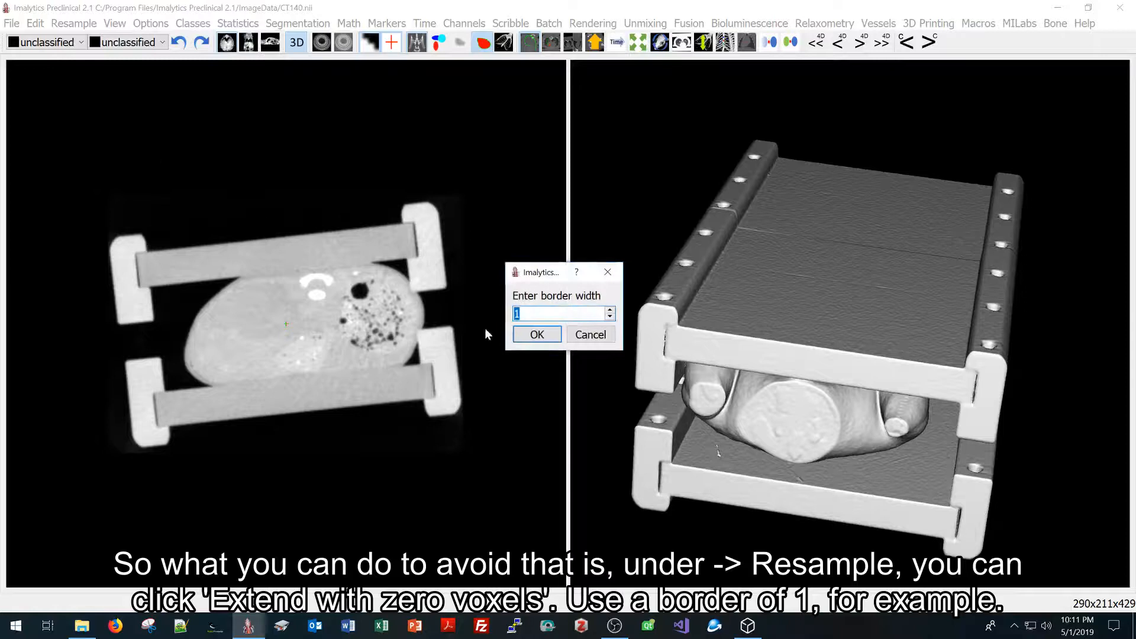
click(532, 335)
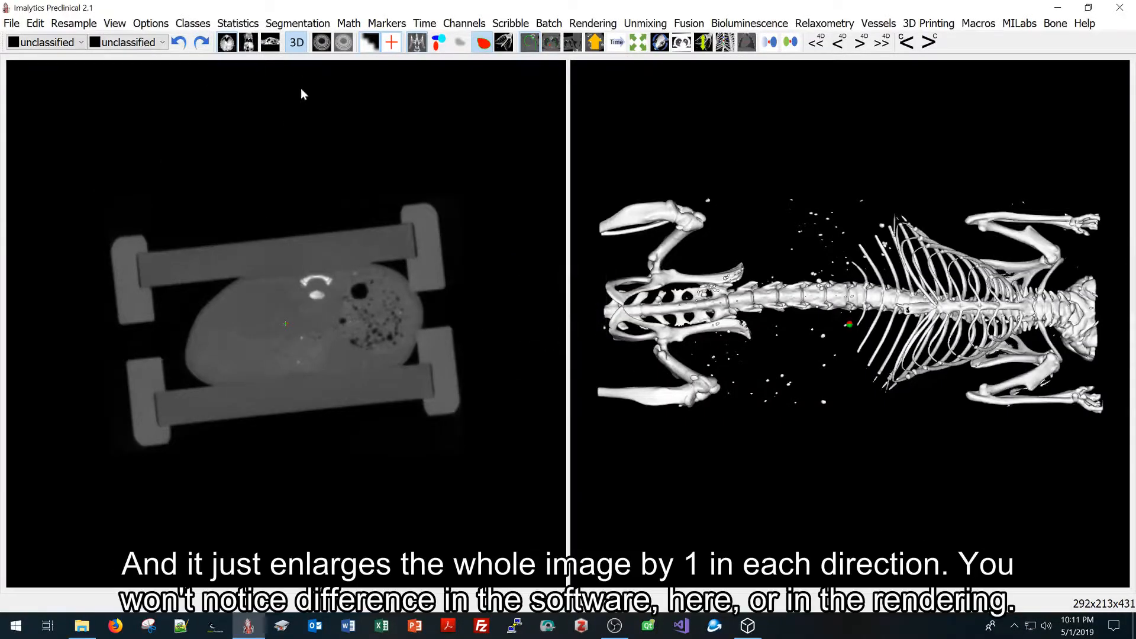
- Lower the underlay windowing maximum to about 1223 and rotate the 3D rendering to show the mouse bed with the animal's cut end
click(322, 42)
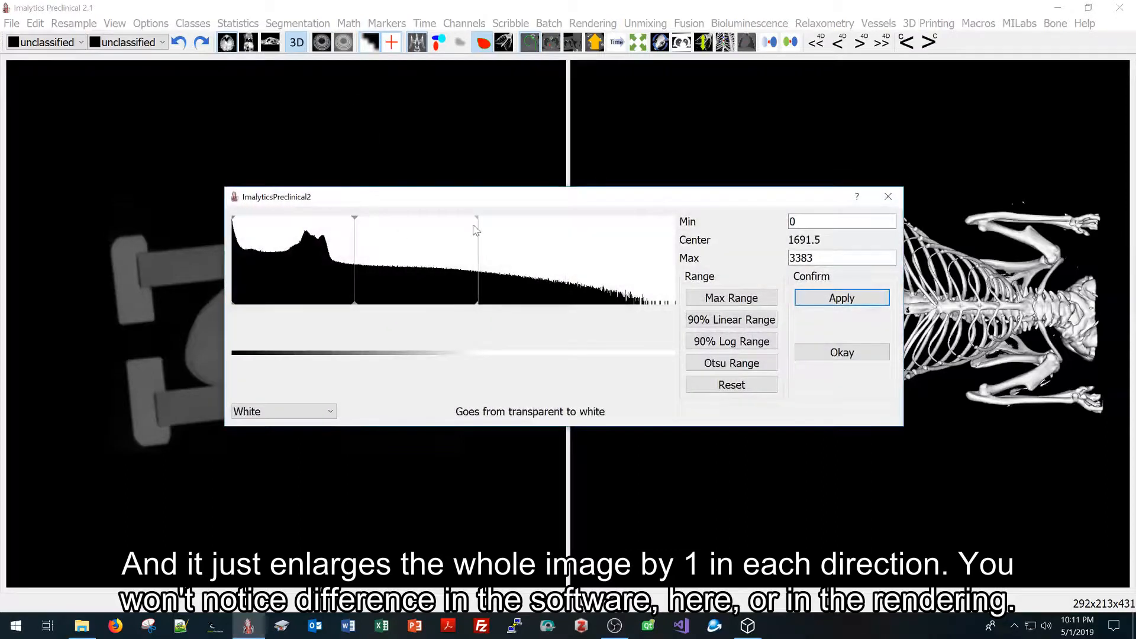
drag(476, 229, 353, 229)
click(886, 195)
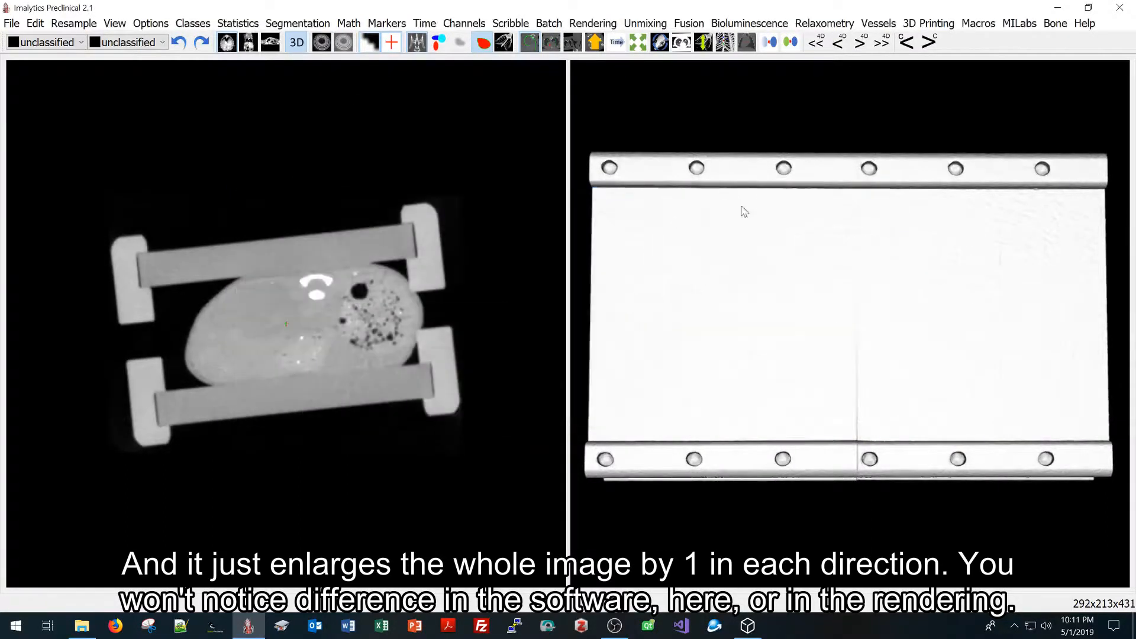
drag(743, 210, 816, 457)
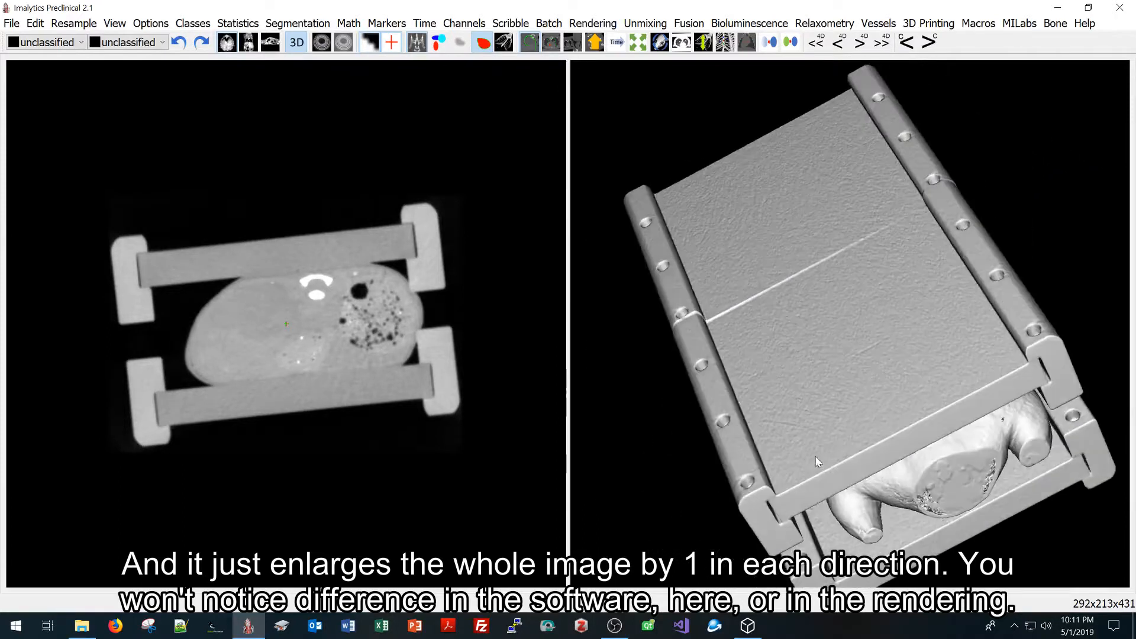
drag(866, 366, 680, 314)
click(298, 42)
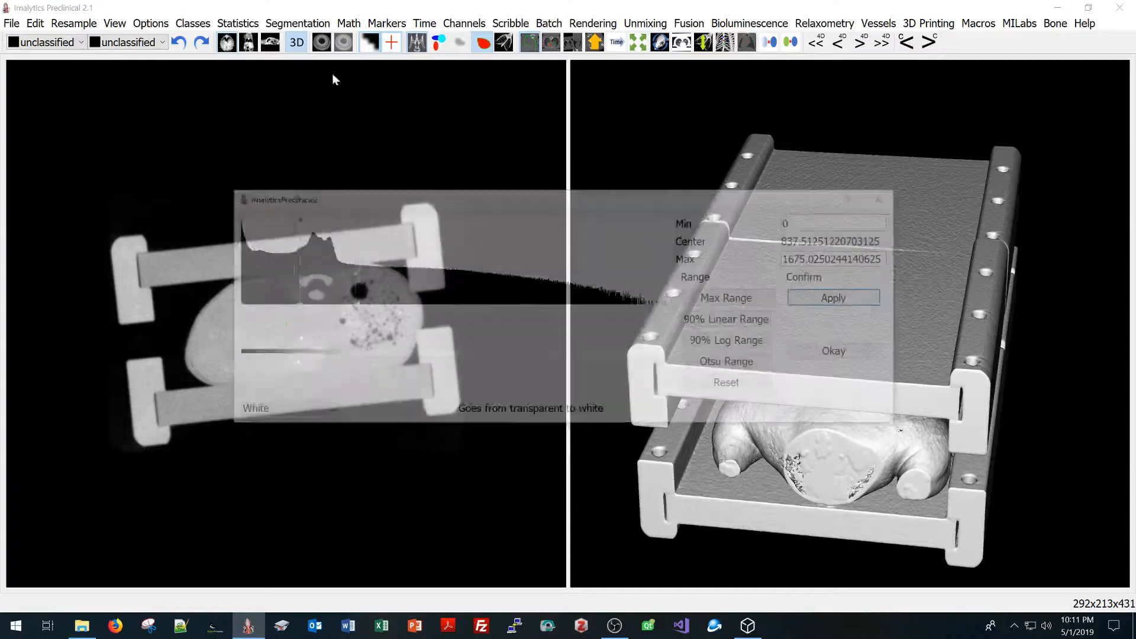
drag(292, 222, 275, 227)
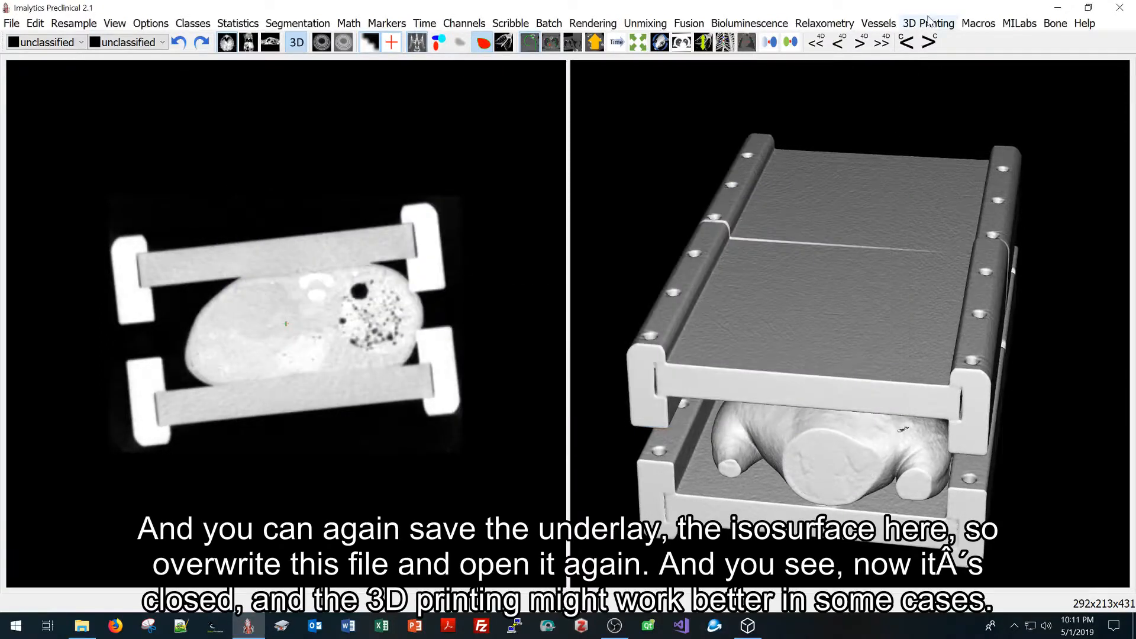
- Save the underlay iso surface as an .stl file, replacing the existing Bed file in the 3D Printing folder
click(928, 22)
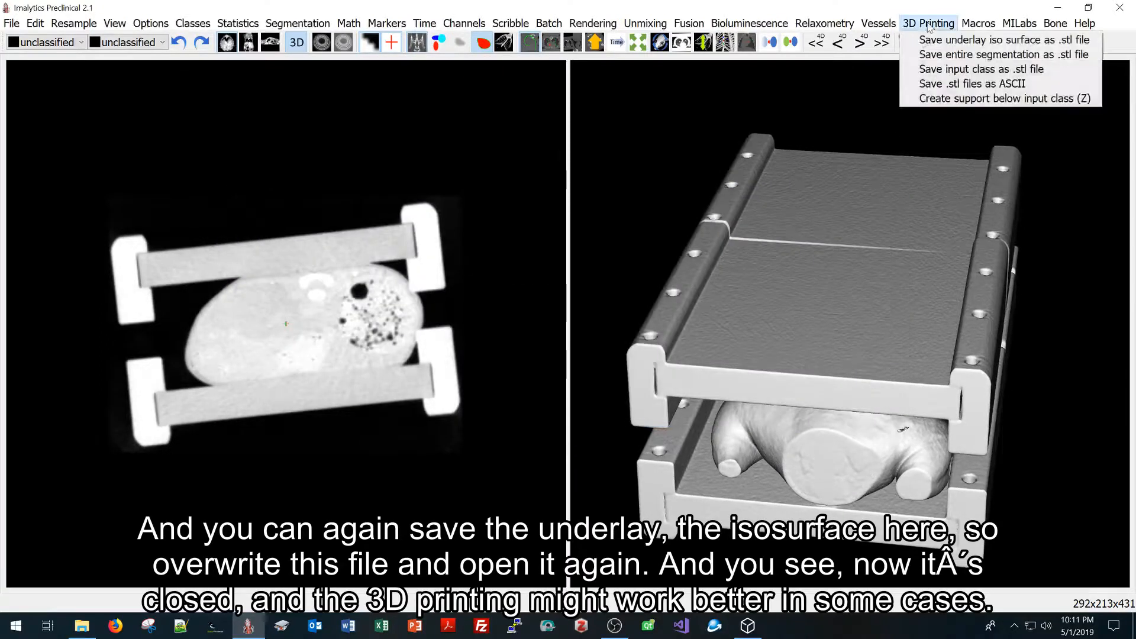
click(935, 39)
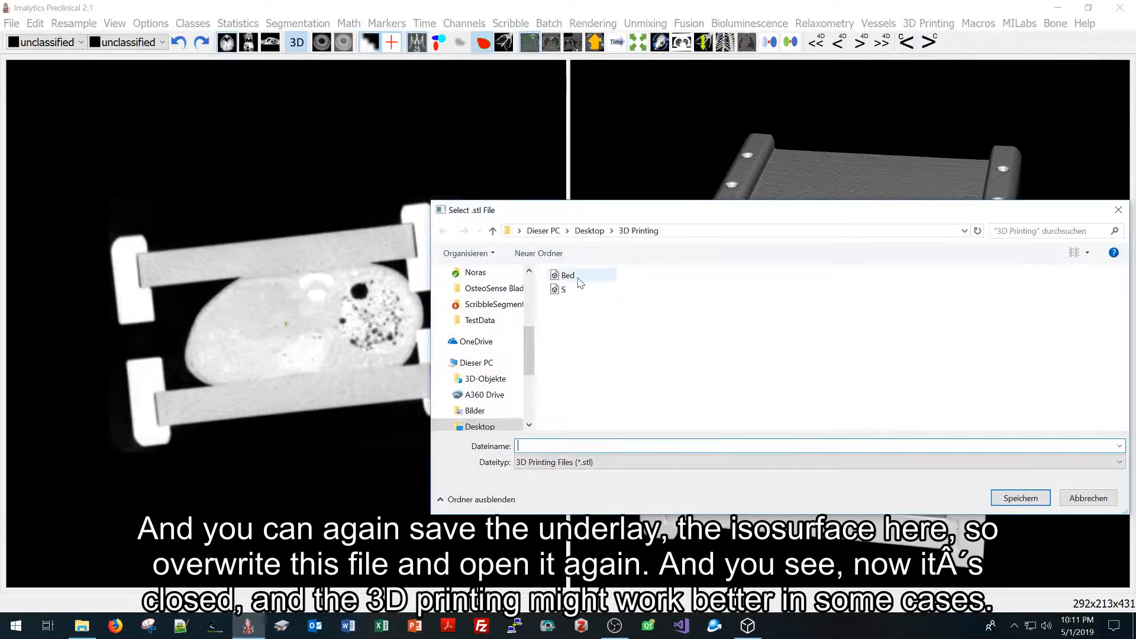
double_click(567, 276)
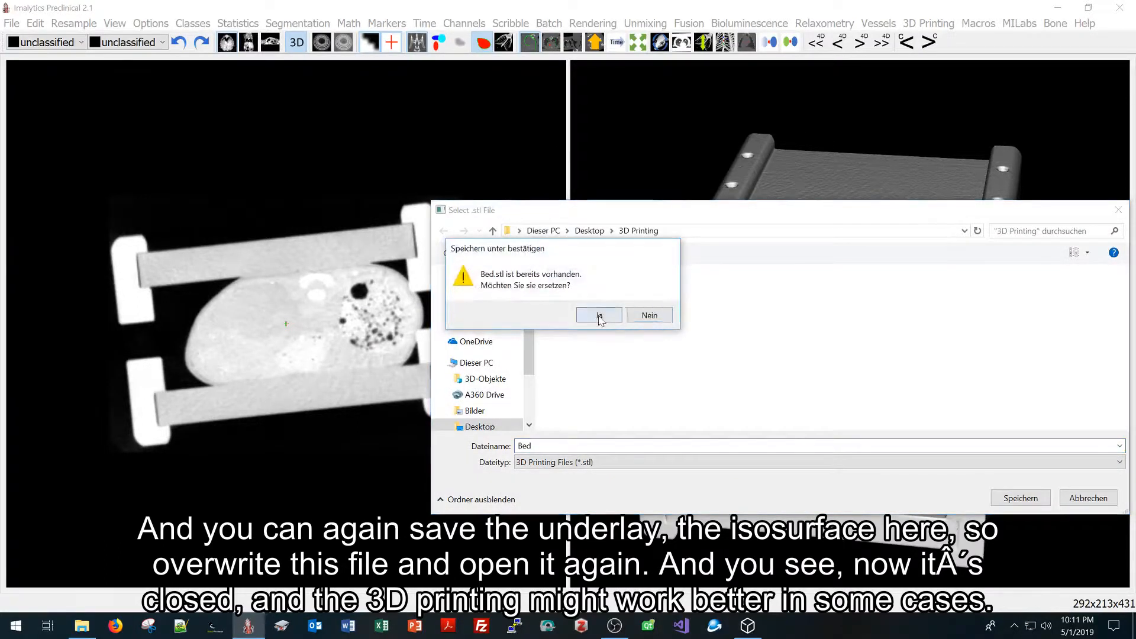
click(598, 315)
- Switch to the 3D Printing folder in File Explorer, open Bed in 3D-Viewer and inspect the model's end surfaces up close
click(82, 626)
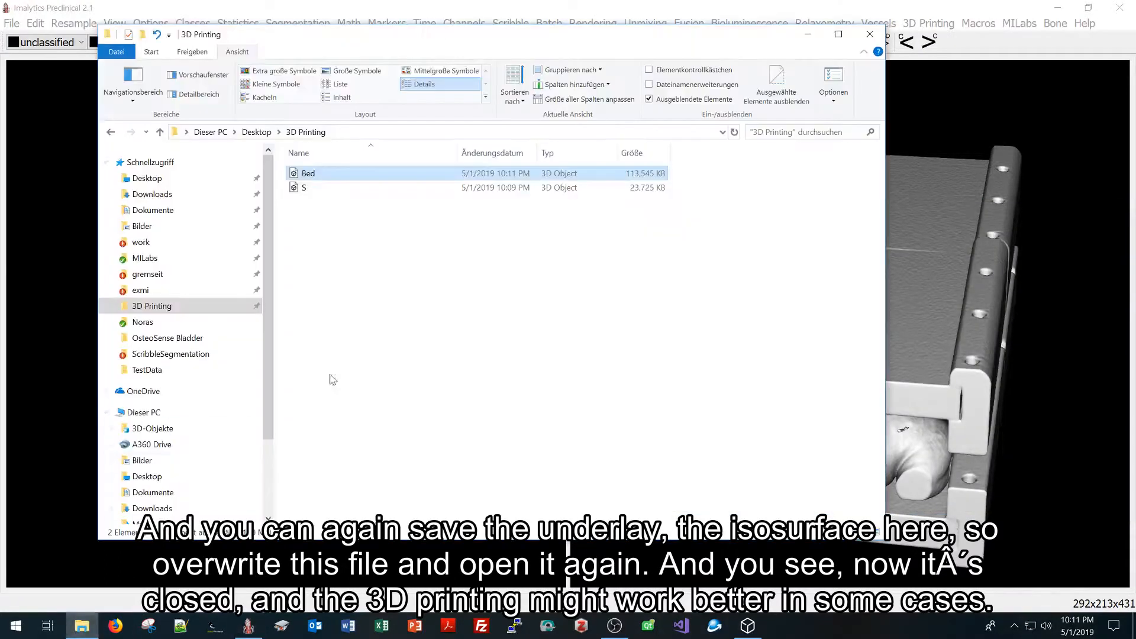
click(308, 174)
double_click(308, 173)
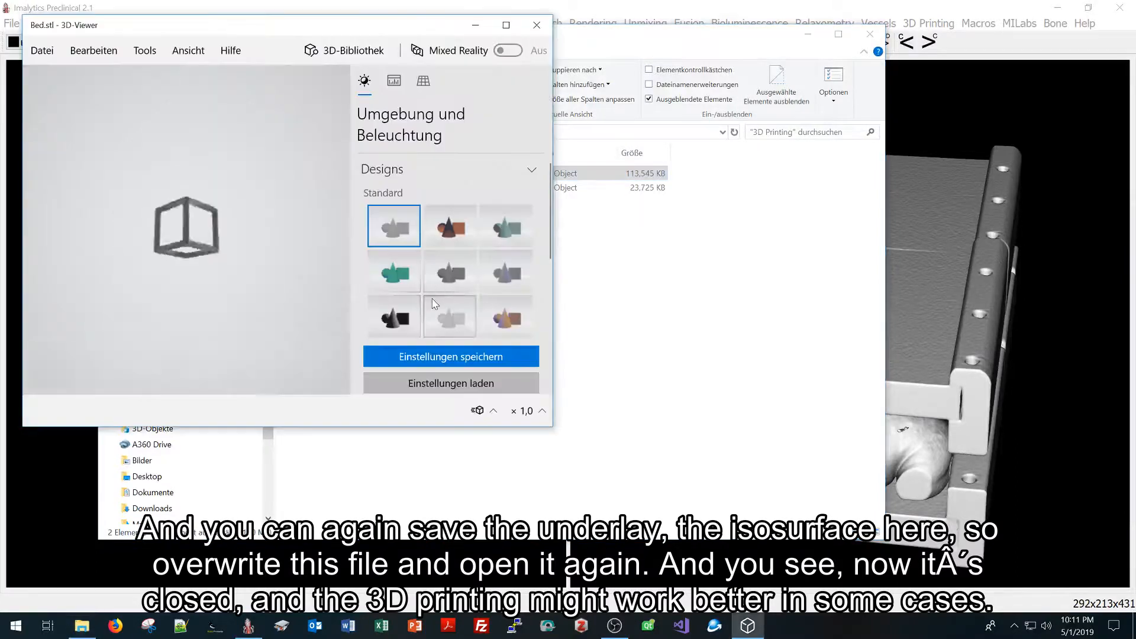
drag(182, 273, 190, 321)
scroll(190, 321, up, 10)
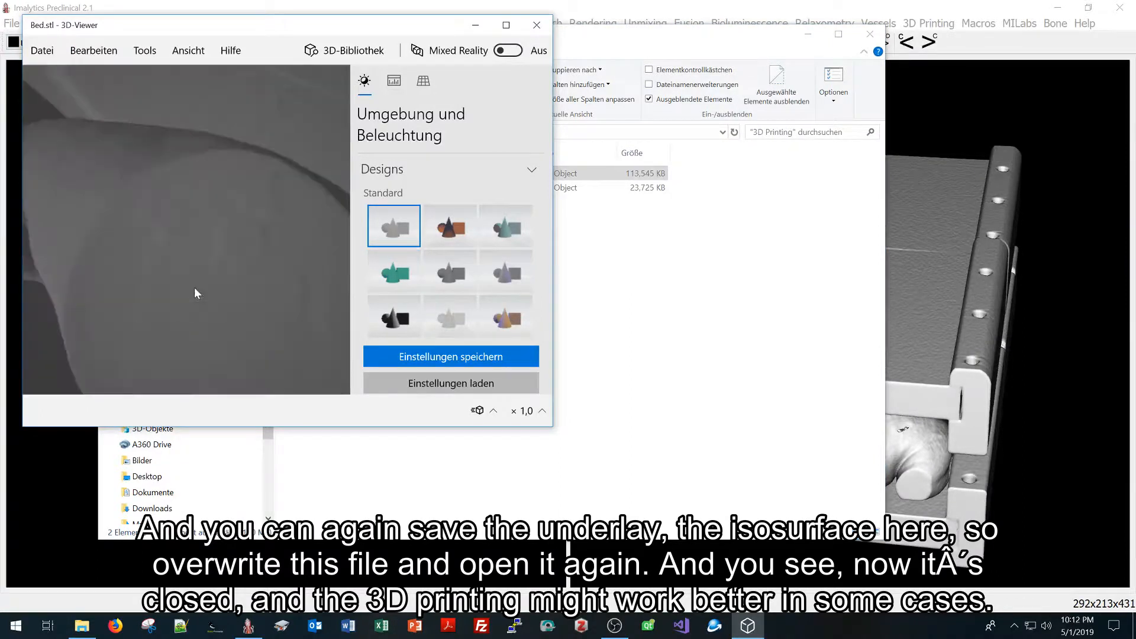
scroll(244, 312, down, 10)
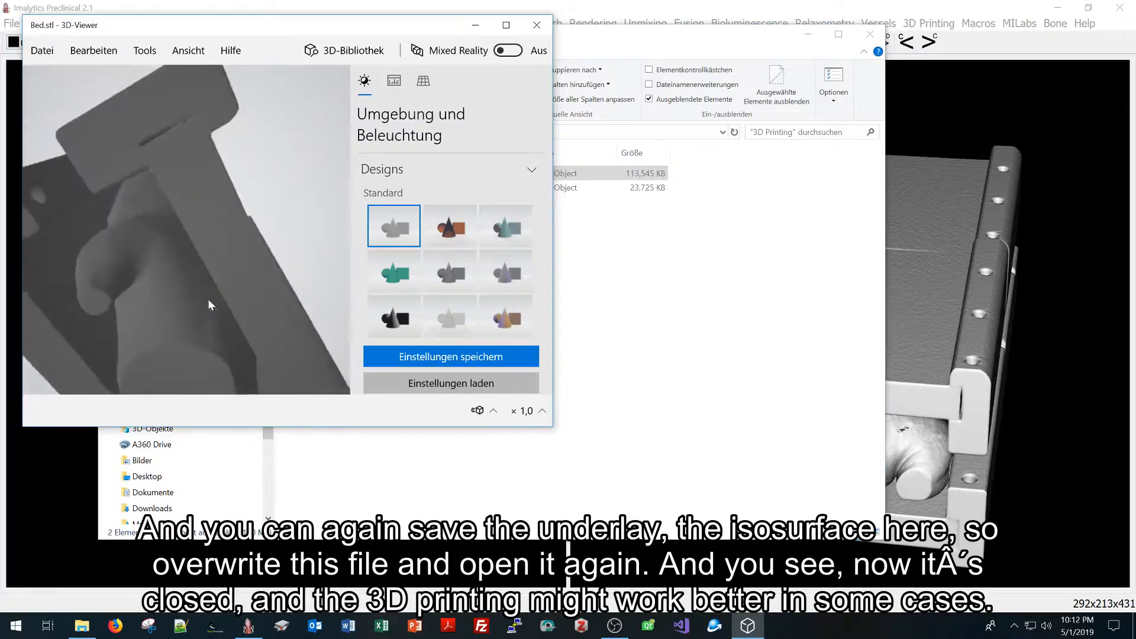
drag(214, 307, 306, 230)
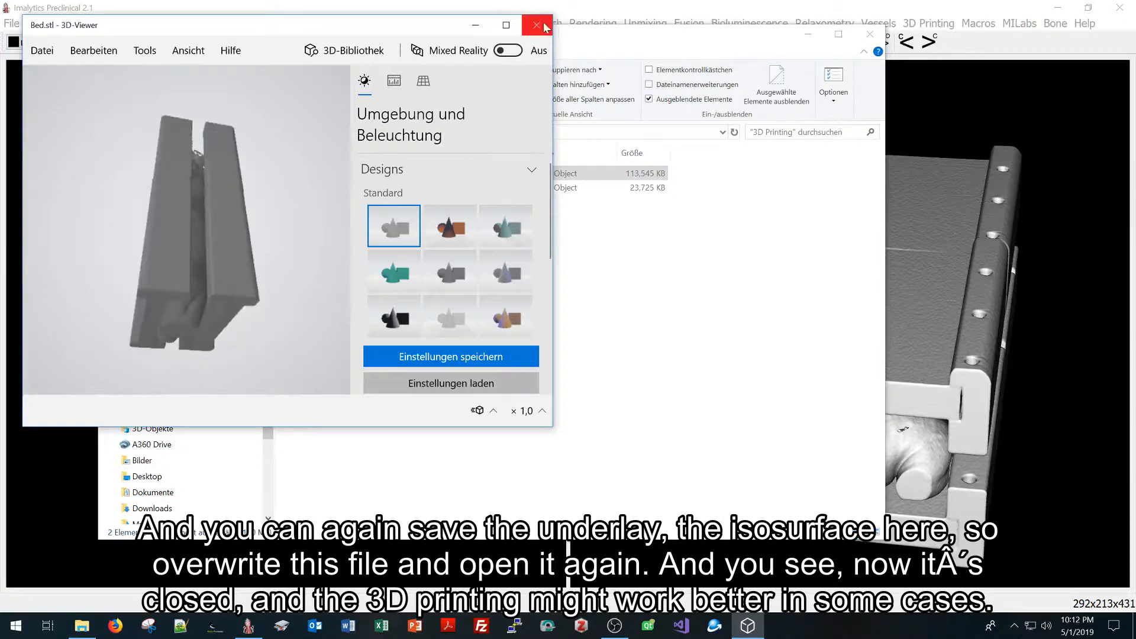
click(545, 27)
- Return to Imalytics Preclinical and raise the underlay windowing maximum to about 3411 so the rendering shows only the skeleton
click(922, 224)
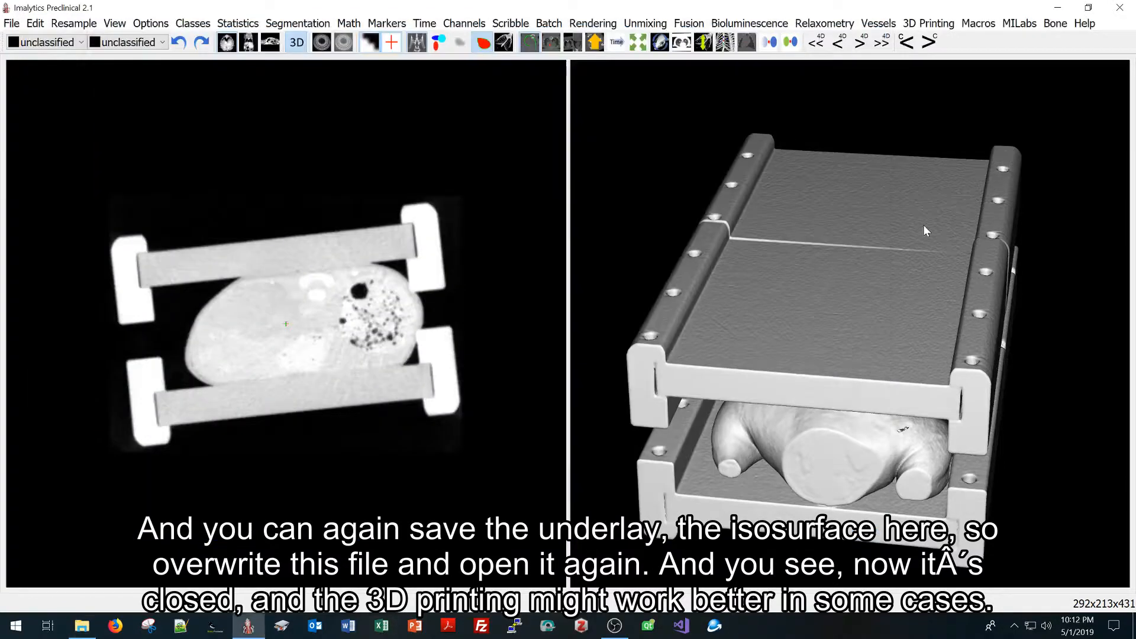
click(314, 41)
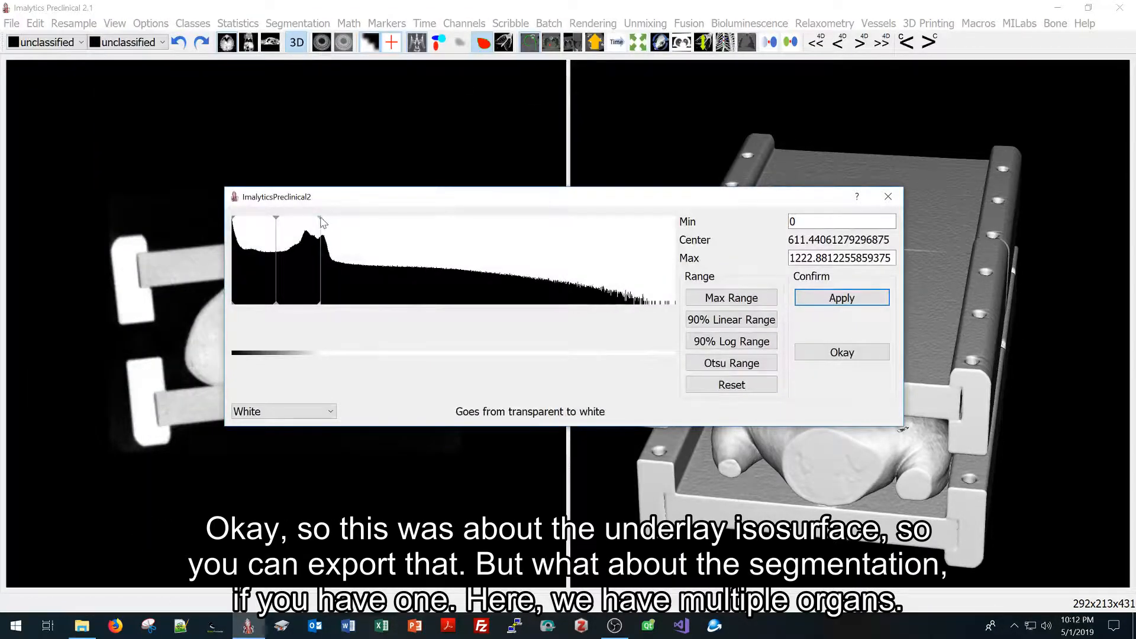
drag(322, 222, 479, 227)
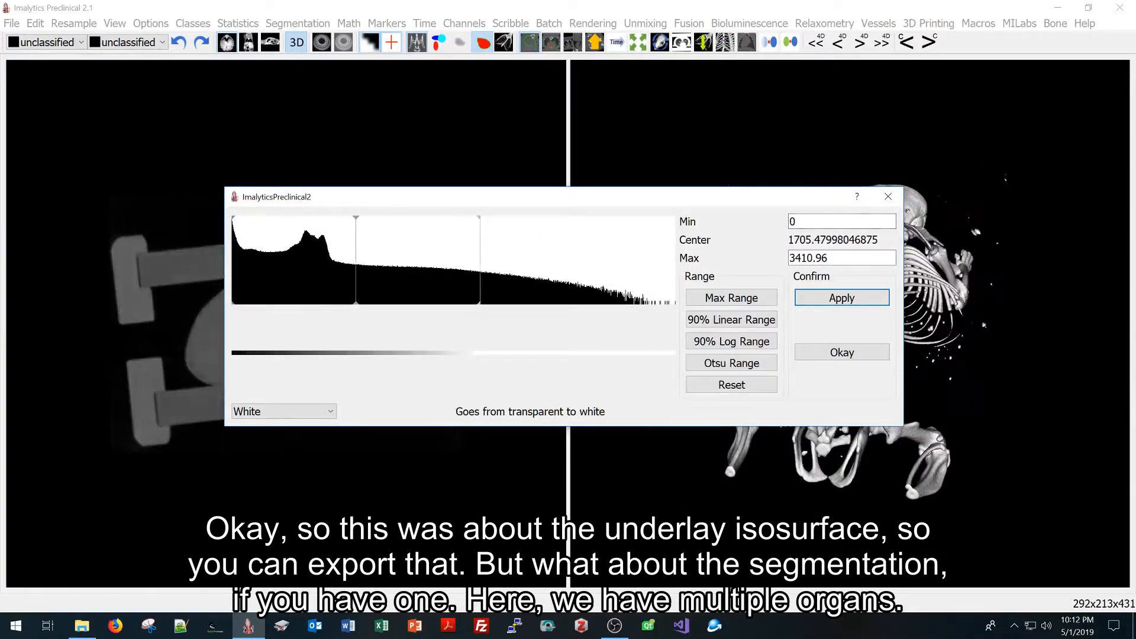
click(886, 199)
- Show the organ segmentation and rotate the 3D rendering to view the organs from the front and back
click(443, 44)
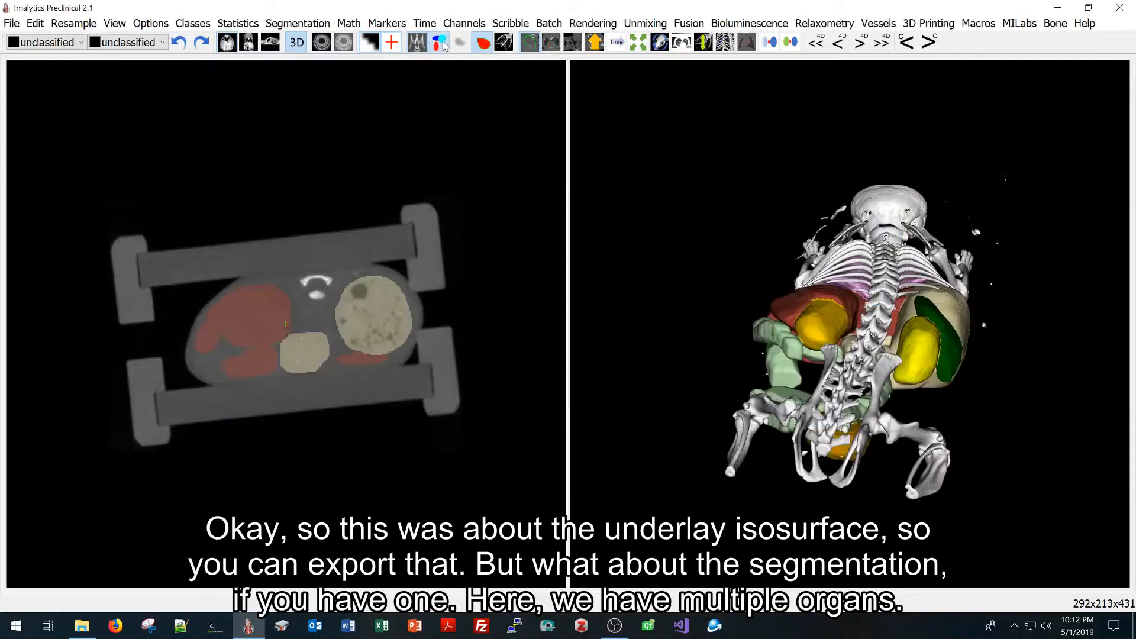
drag(879, 294, 424, 476)
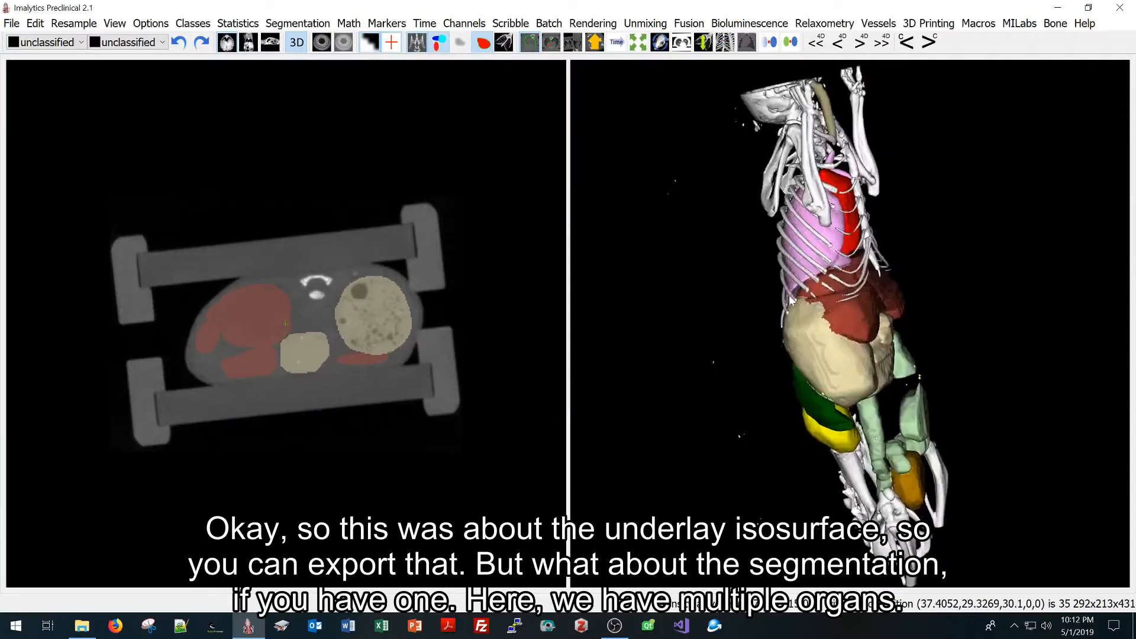
drag(839, 261, 723, 336)
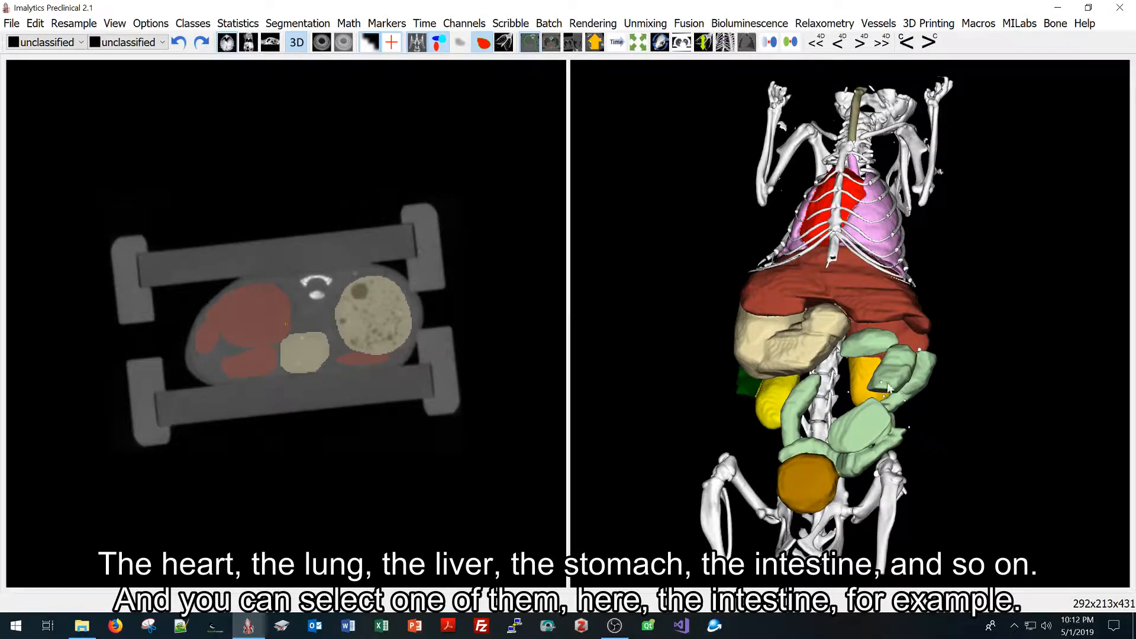
drag(839, 338, 773, 183)
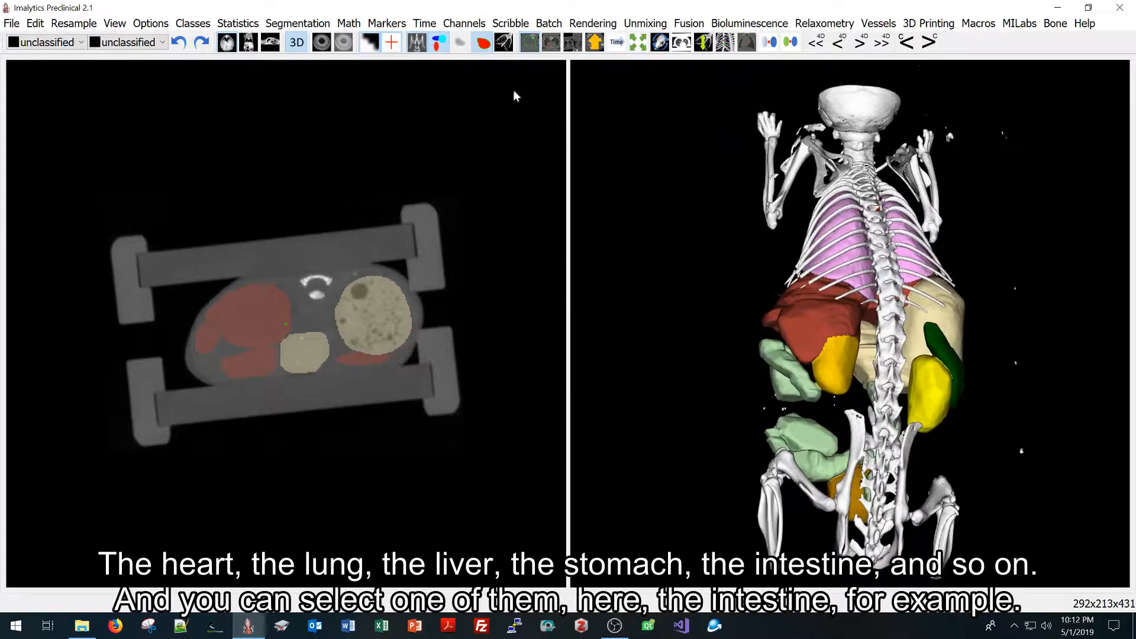
- Set the input class to Intestine and save the entire segmentation as an .stl file named Seg in the 3D Printing folder
click(36, 42)
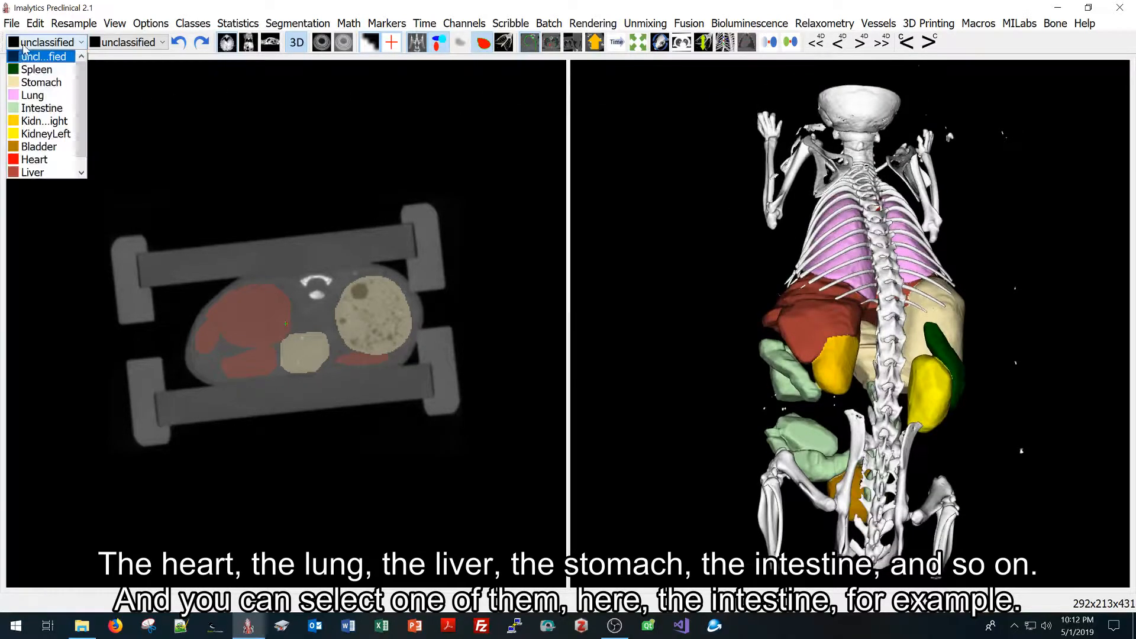
click(43, 108)
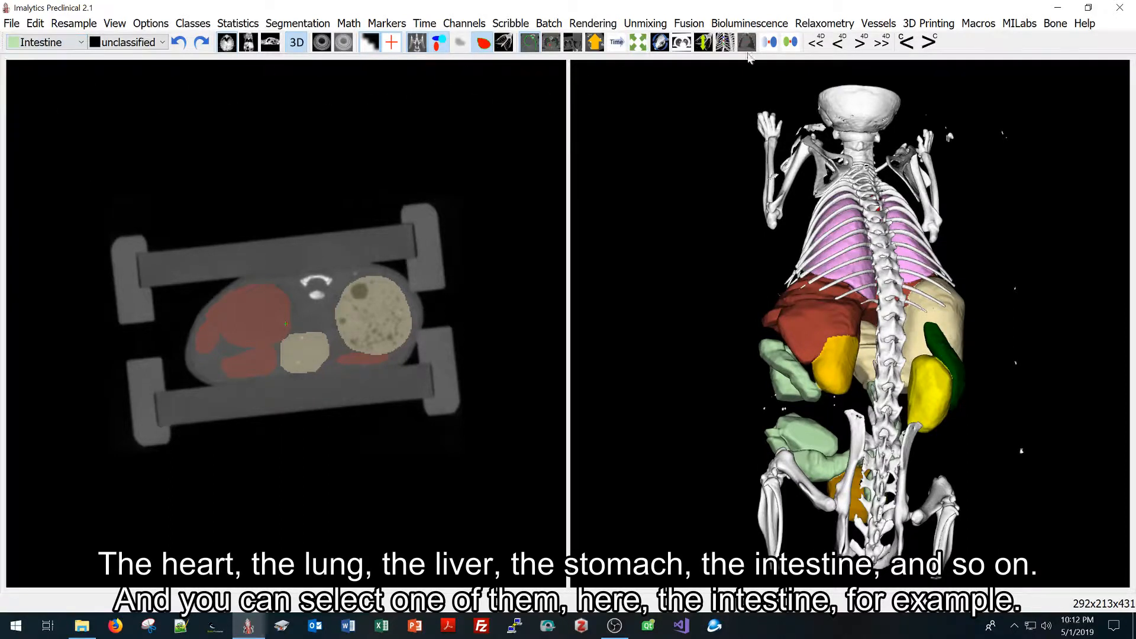
click(942, 24)
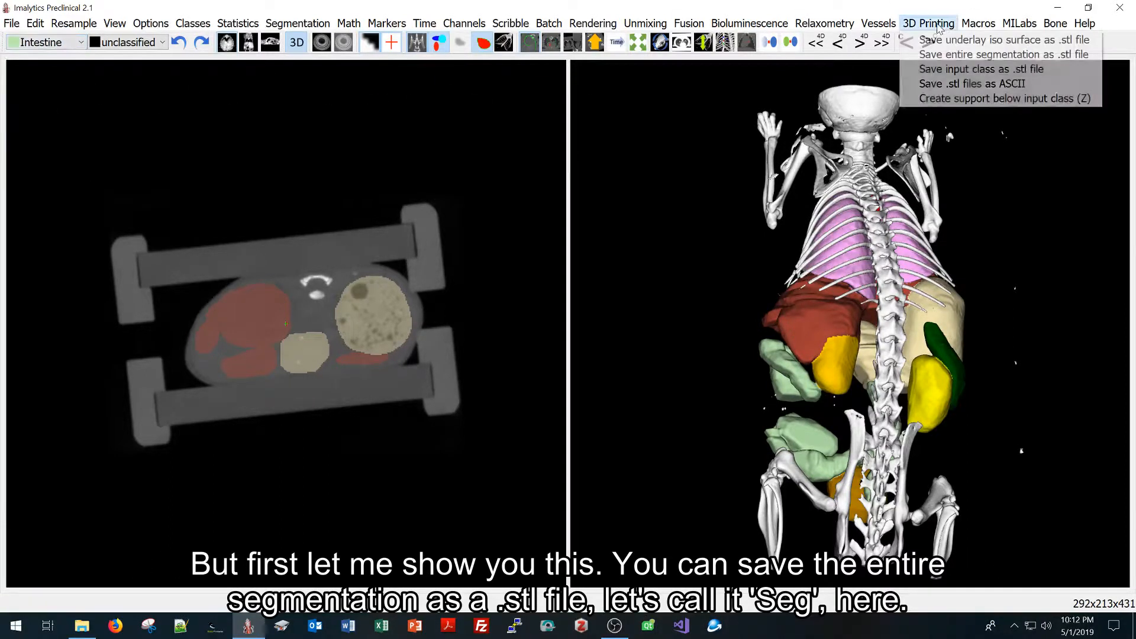
click(959, 55)
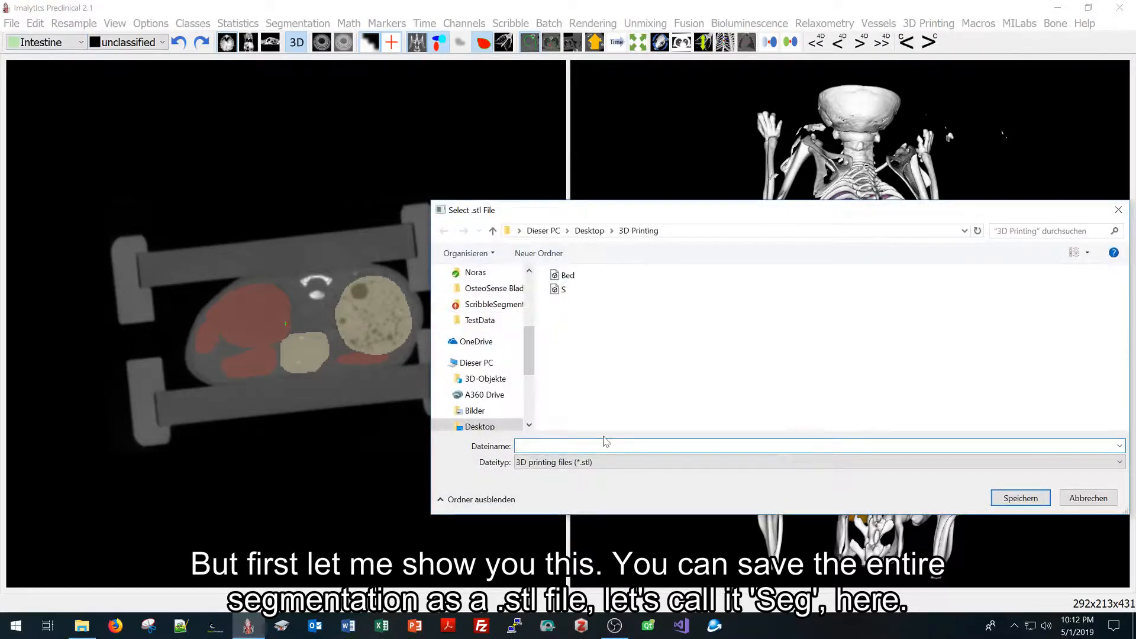
text(Seg)
key(Return)
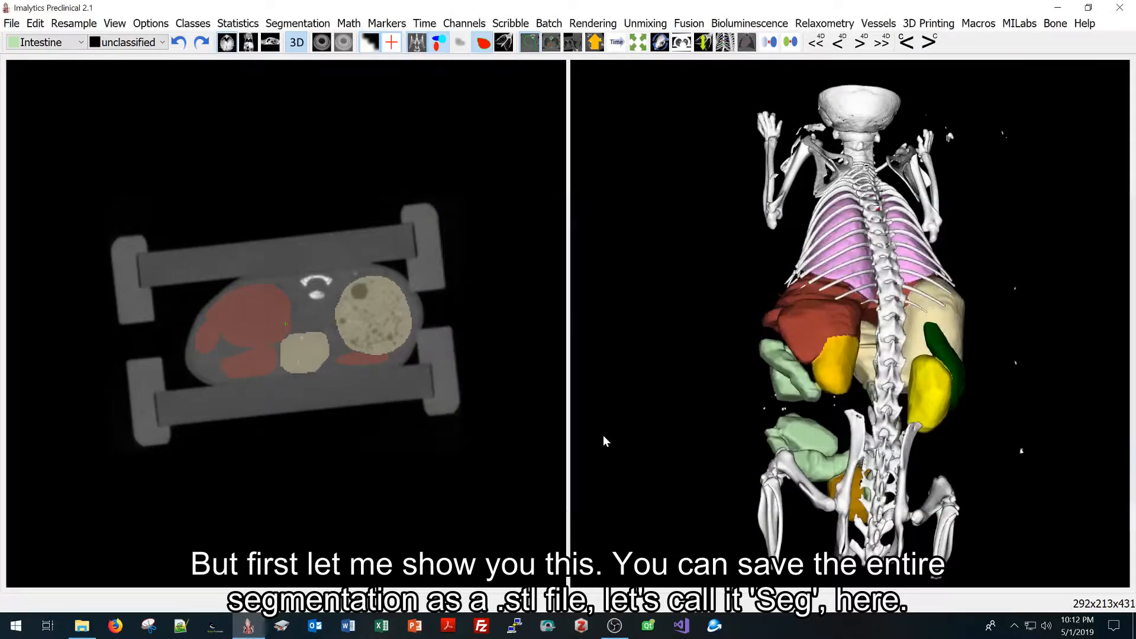
- Switch to the 3D Printing folder in File Explorer, open Seg in 3D-Viewer and inspect the combined organs
key(alt+Tab)
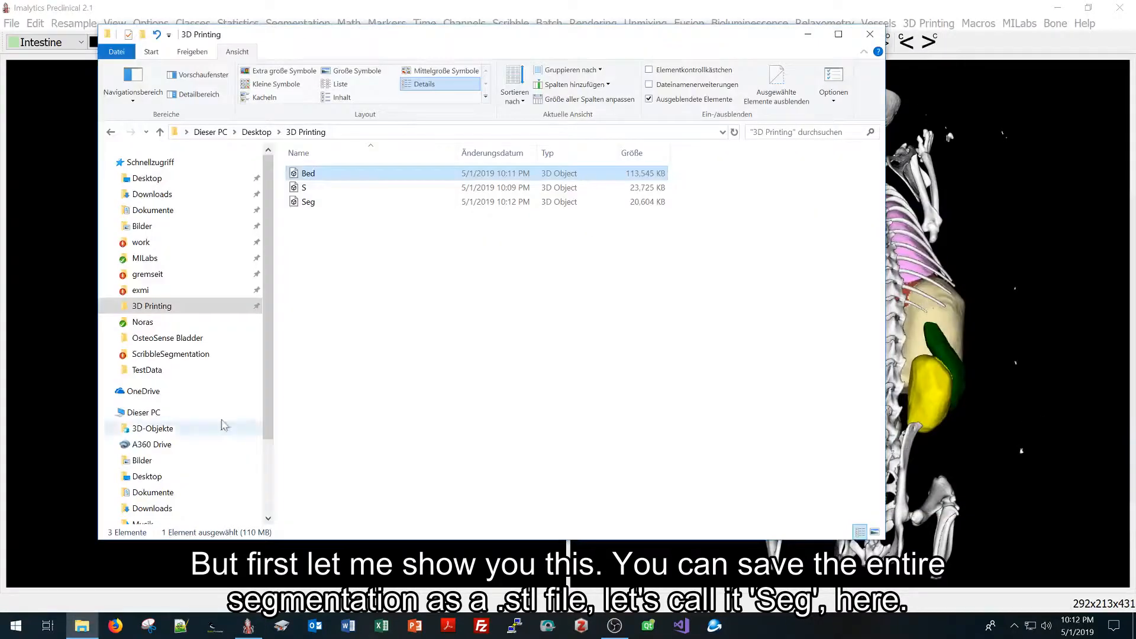
double_click(308, 202)
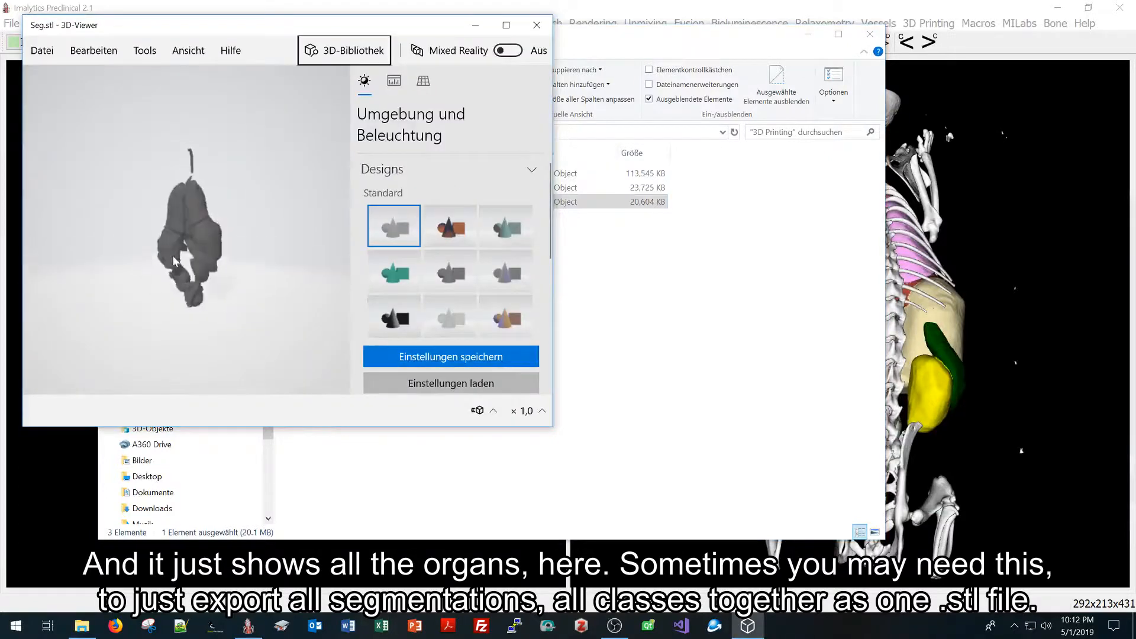
scroll(173, 261, up, 5)
scroll(173, 261, down, 4)
drag(173, 261, 111, 286)
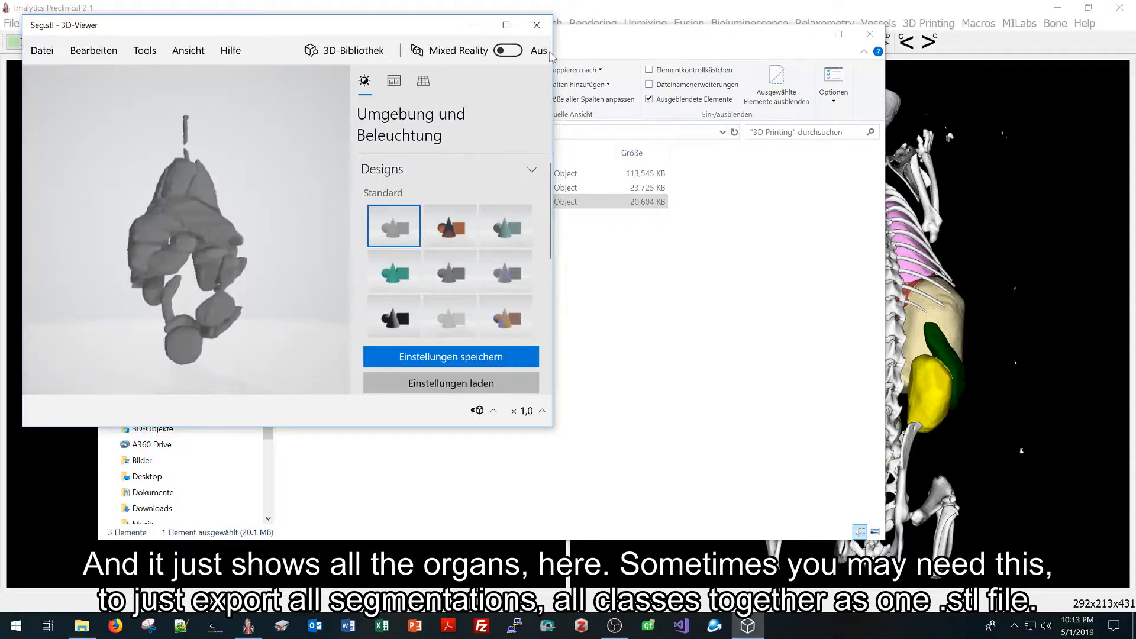
click(536, 25)
- Return to Imalytics Preclinical, set the input class to Lung and save that class as an .stl file named Lung
click(991, 233)
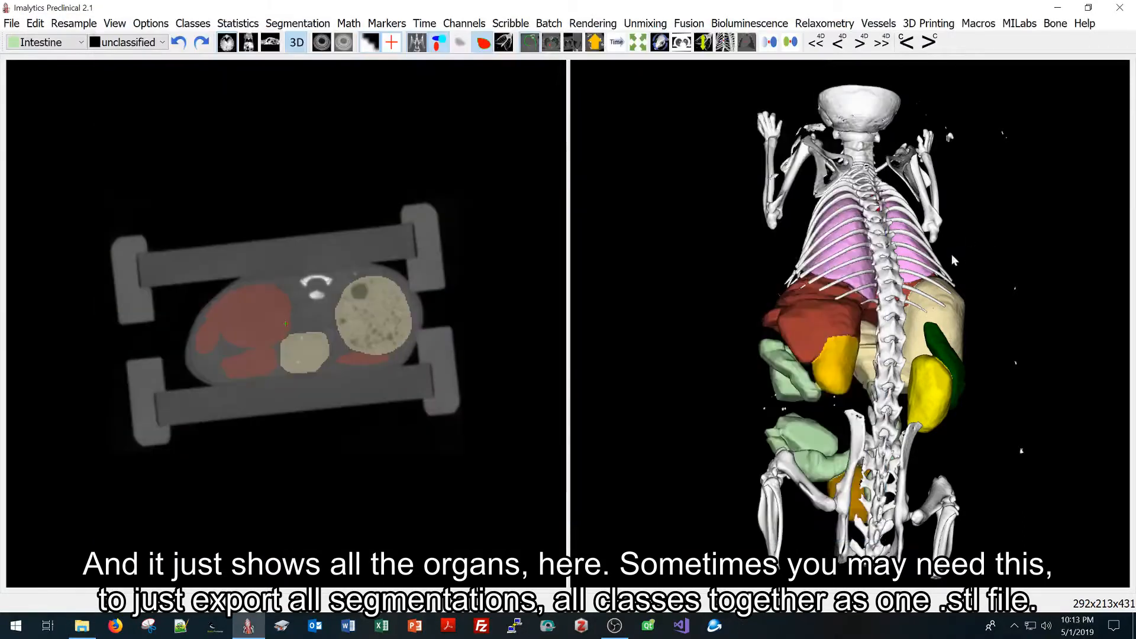
drag(636, 247, 876, 337)
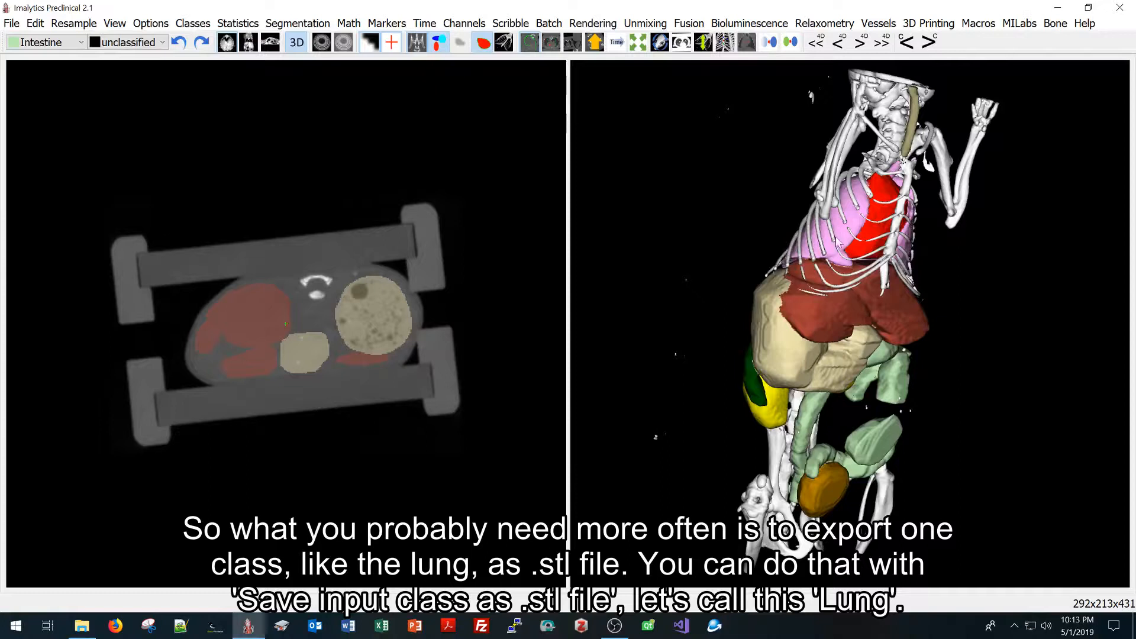
click(44, 42)
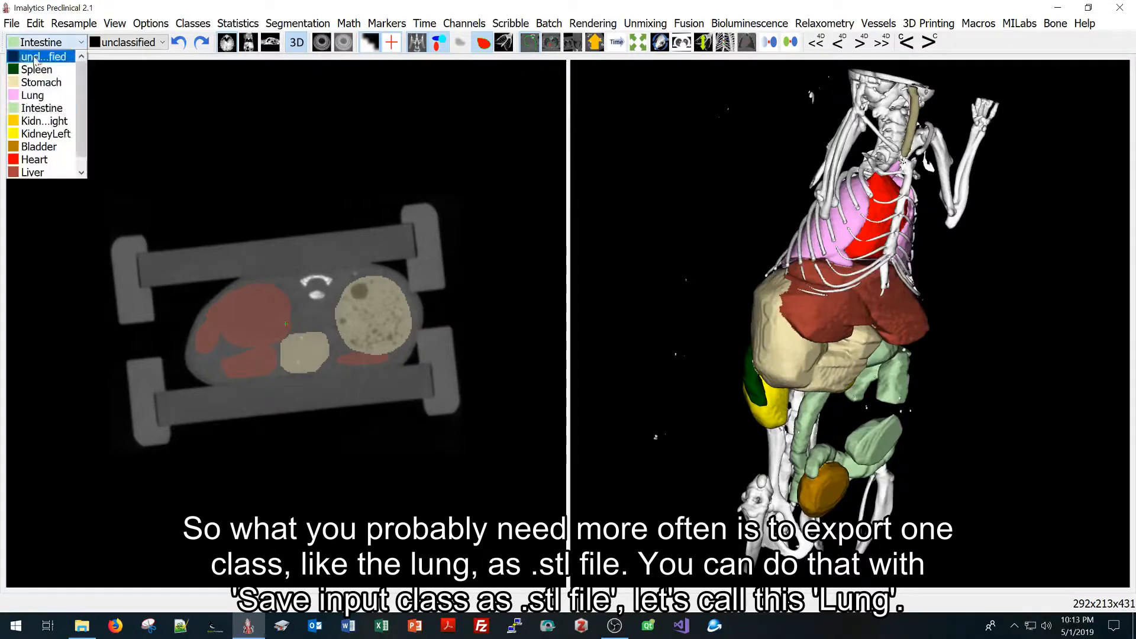
click(34, 96)
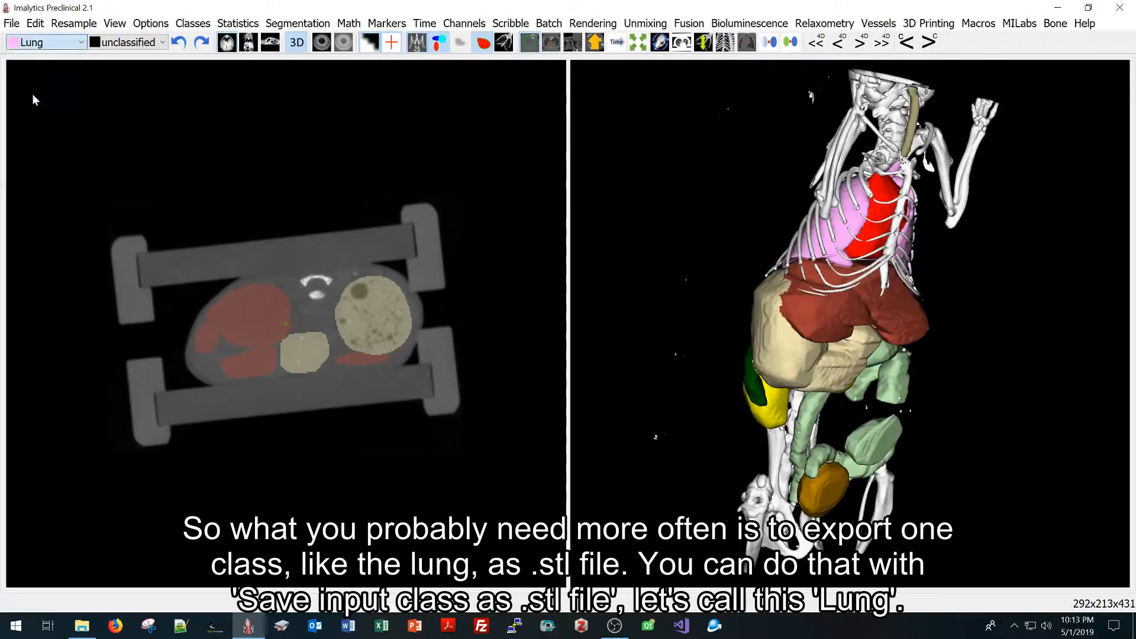
click(937, 23)
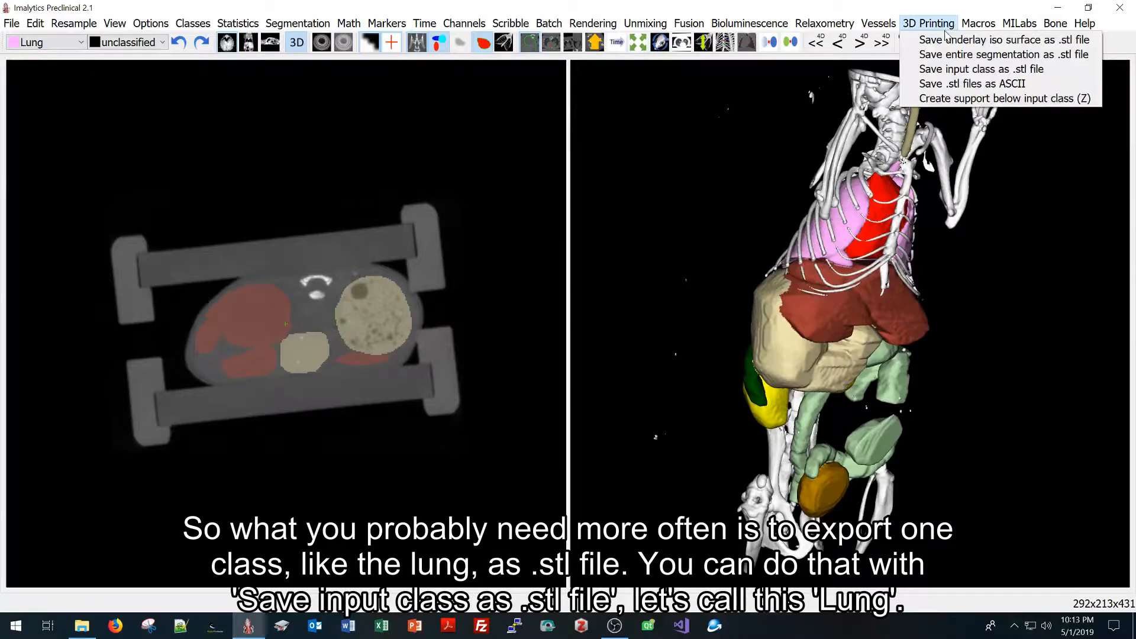
click(972, 69)
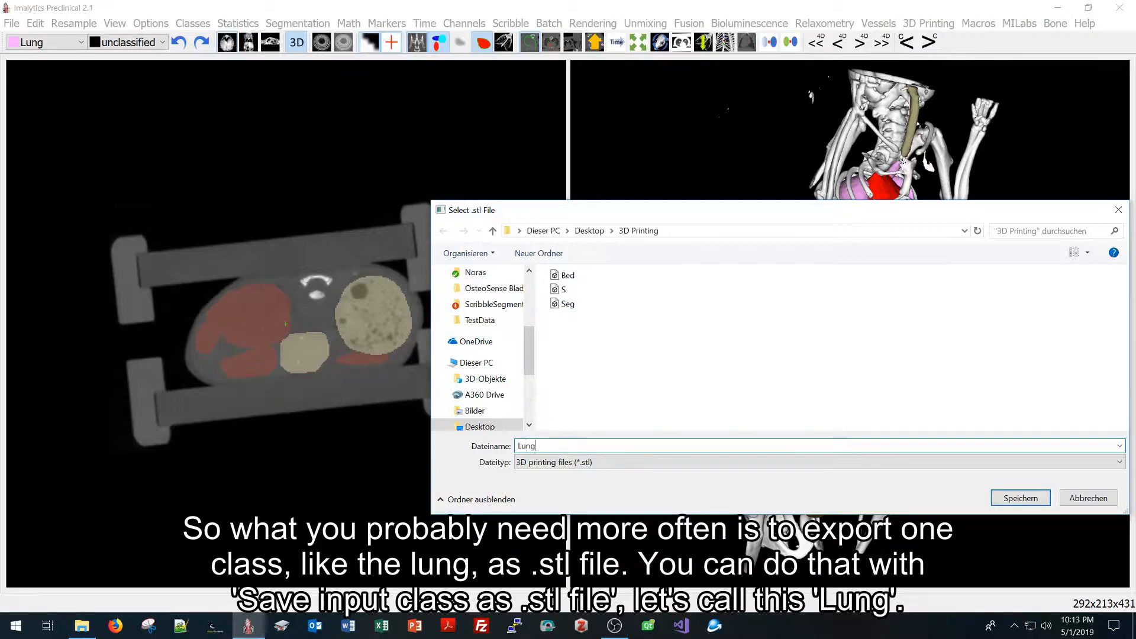
key(Return)
- Switch to the 3D Printing folder in File Explorer, open Lung in 3D-Viewer, inspect the model and close it
key(alt+Tab)
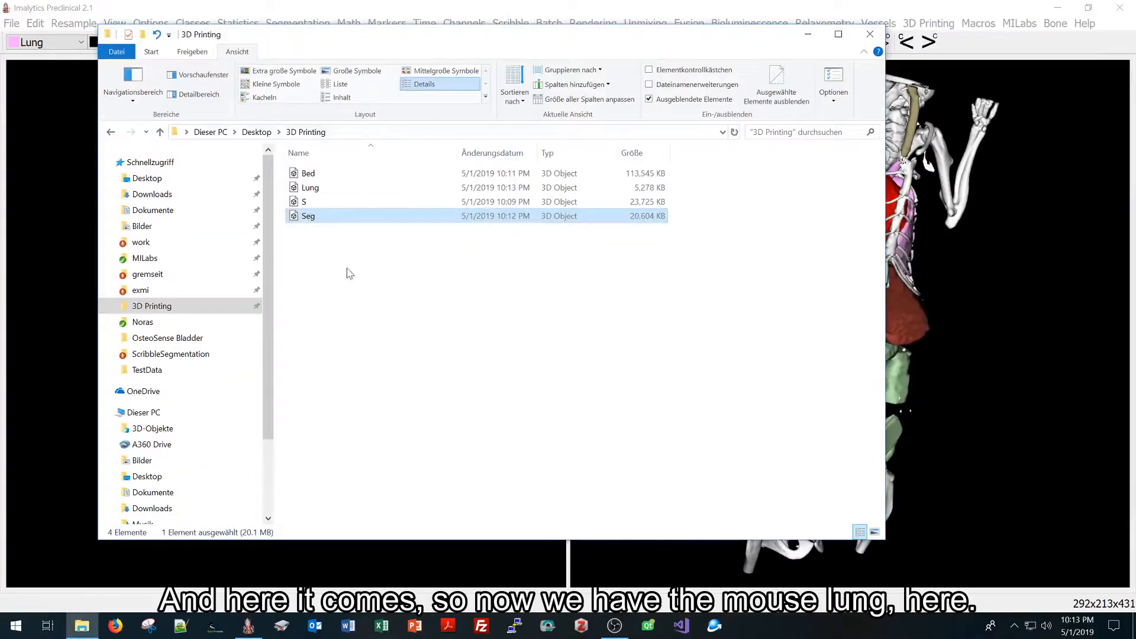
double_click(310, 188)
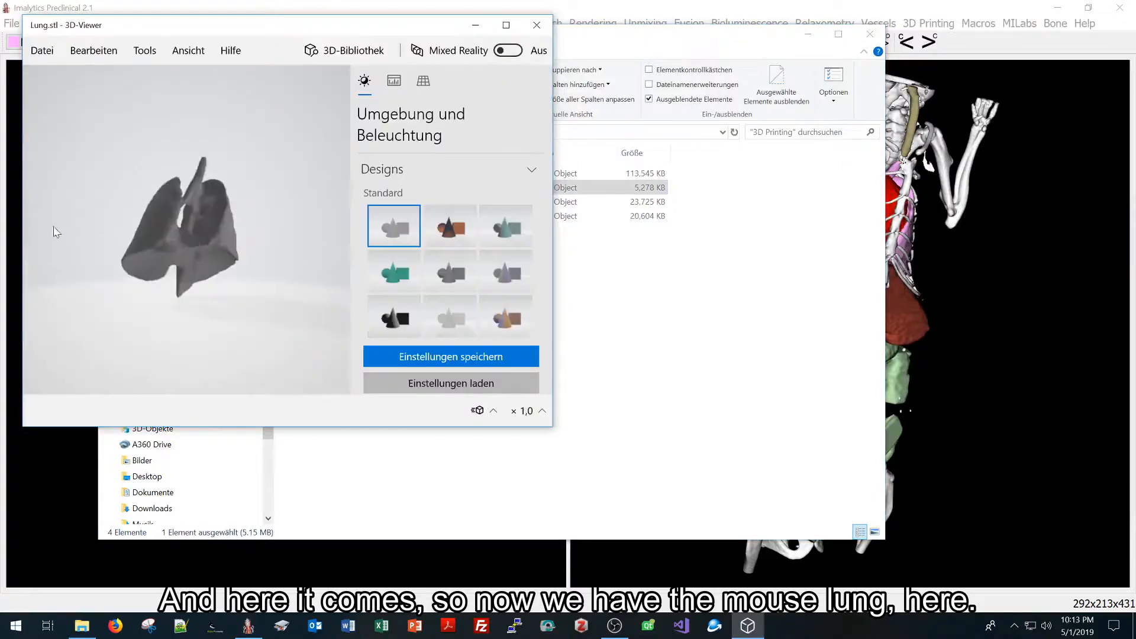
scroll(136, 251, up, 3)
mouse_move(204, 264)
mouse_down()
mouse_move(150, 153)
mouse_move(185, 197)
mouse_move(196, 249)
mouse_up()
click(536, 25)
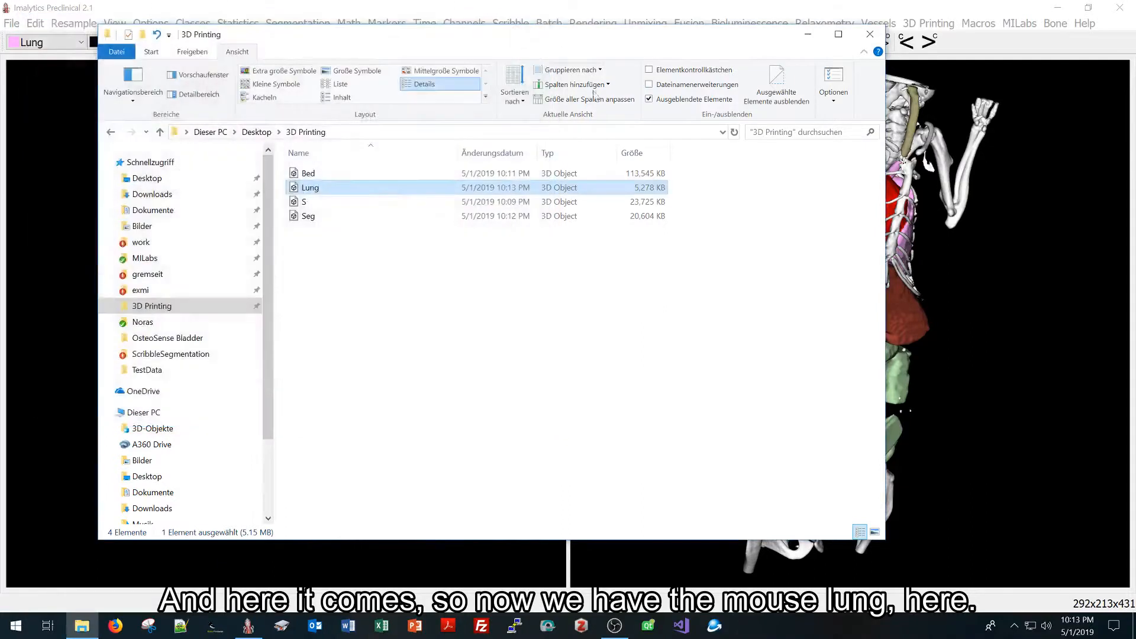
- Return to Imalytics Preclinical, enable saving .stl files as ASCII and save the Lung input class as an .stl file named Lung2
click(950, 254)
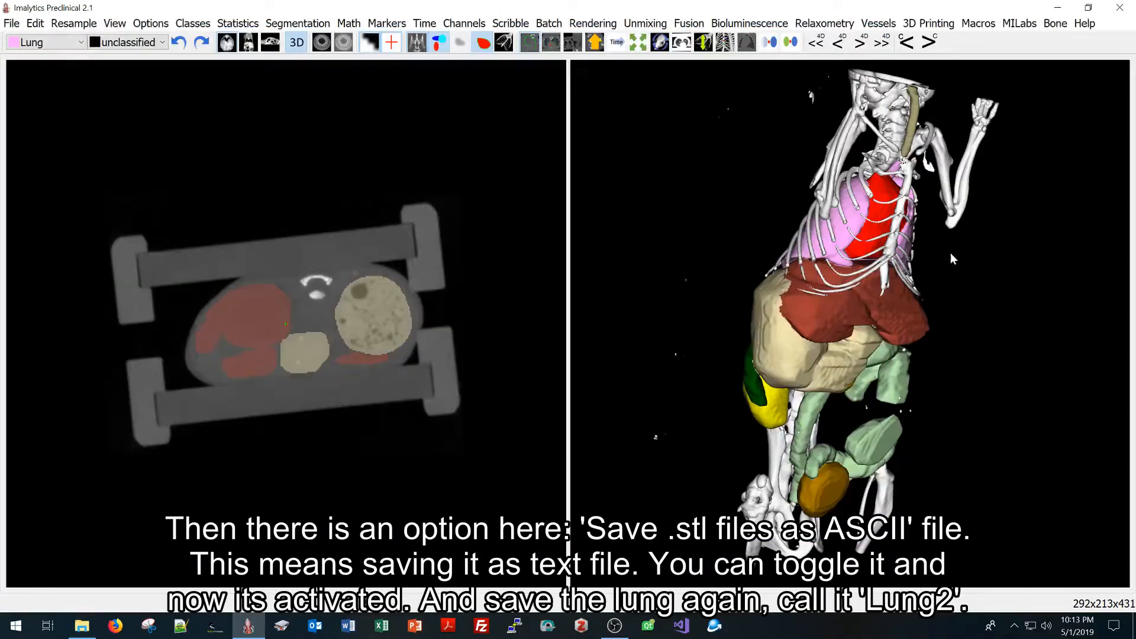
click(939, 26)
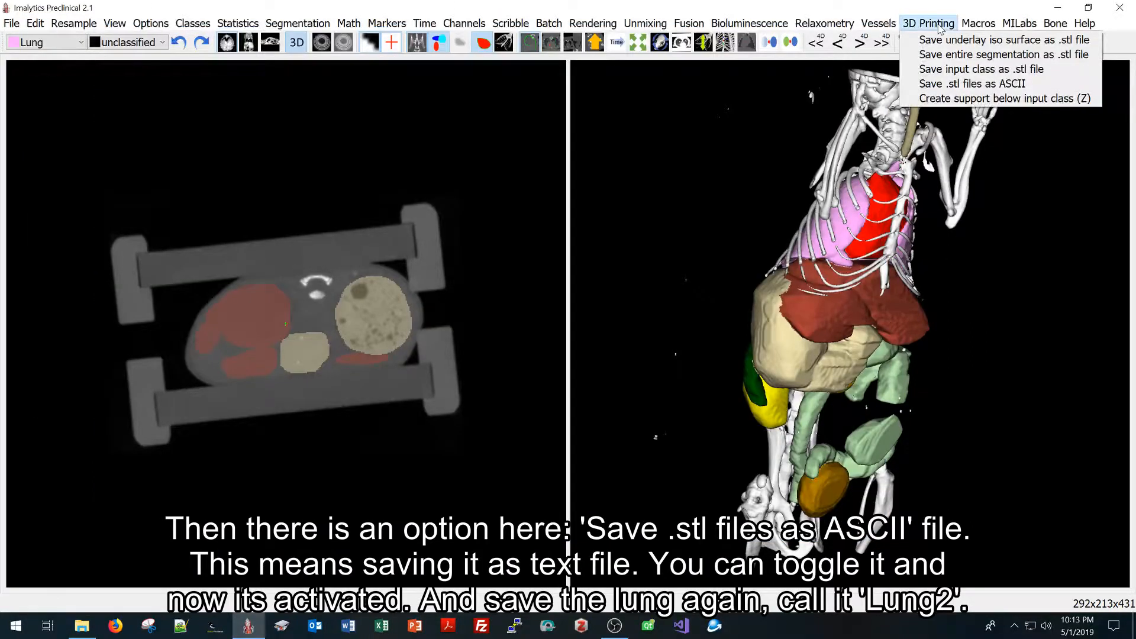
click(997, 84)
click(935, 24)
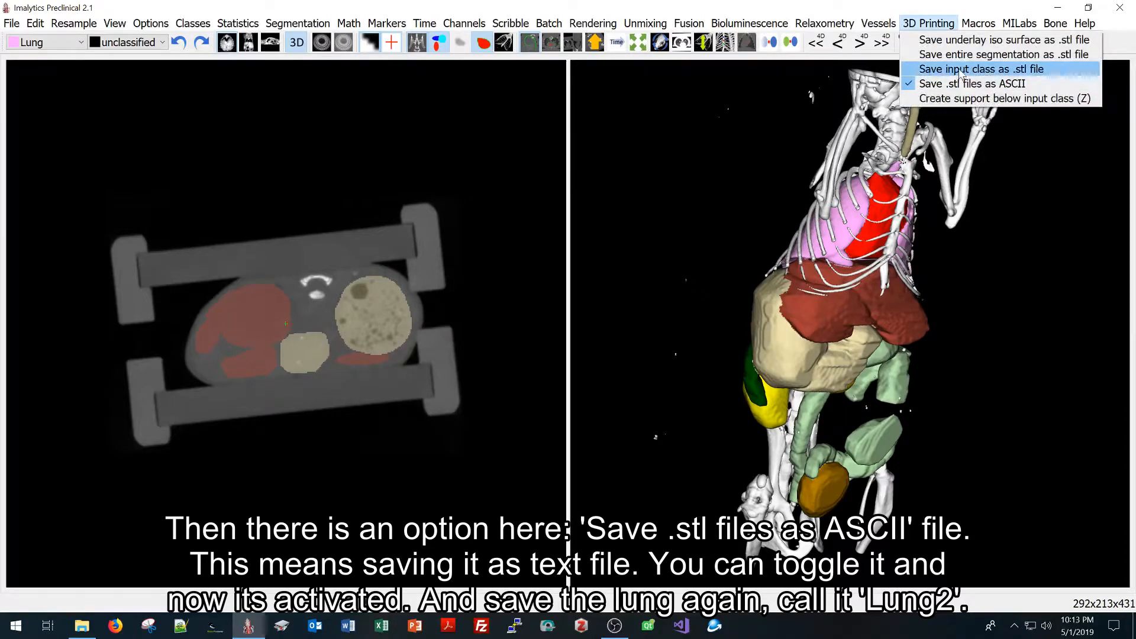
click(960, 70)
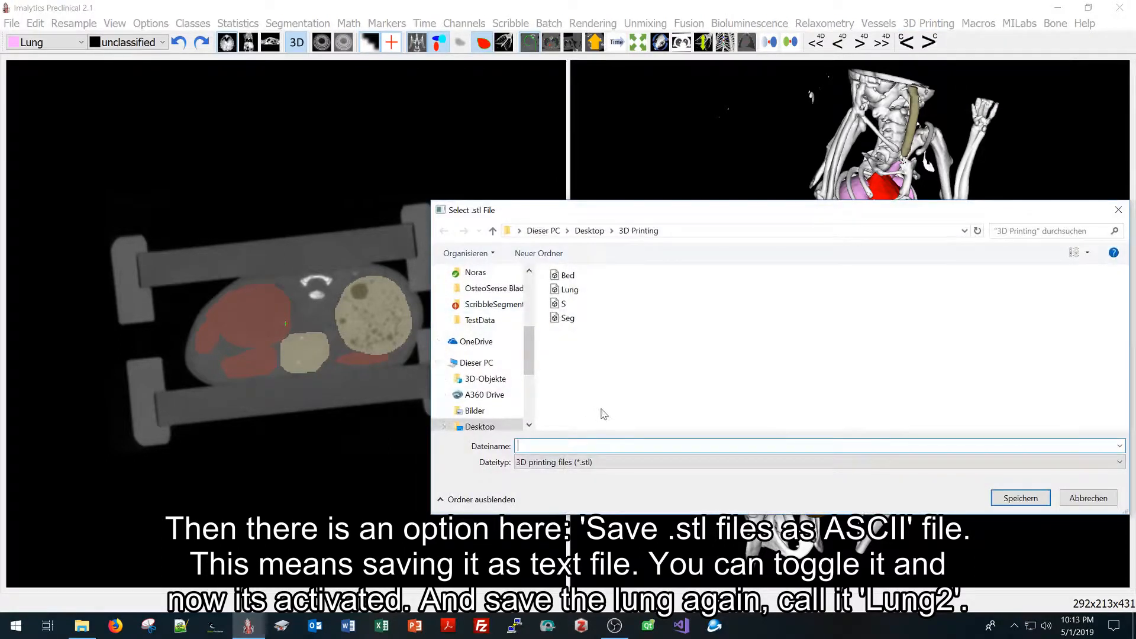
text(Lung2)
key(Return)
- Switch to the 3D Printing folder, check the Lung2 file, view it in 3D-Viewer and close the viewer
key(alt+Tab)
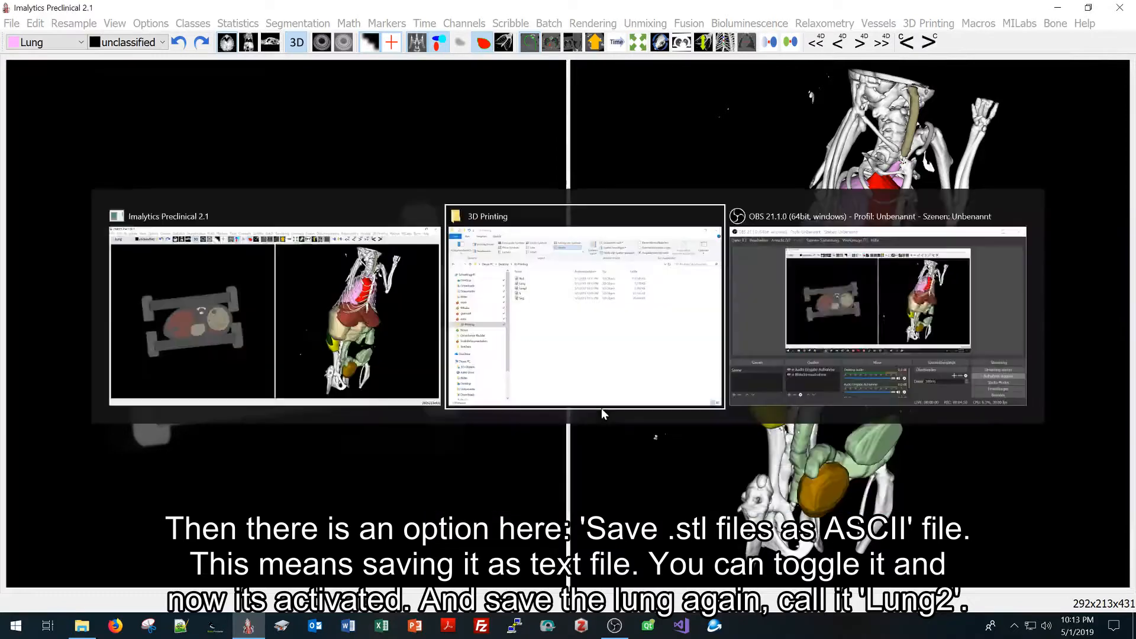
click(319, 207)
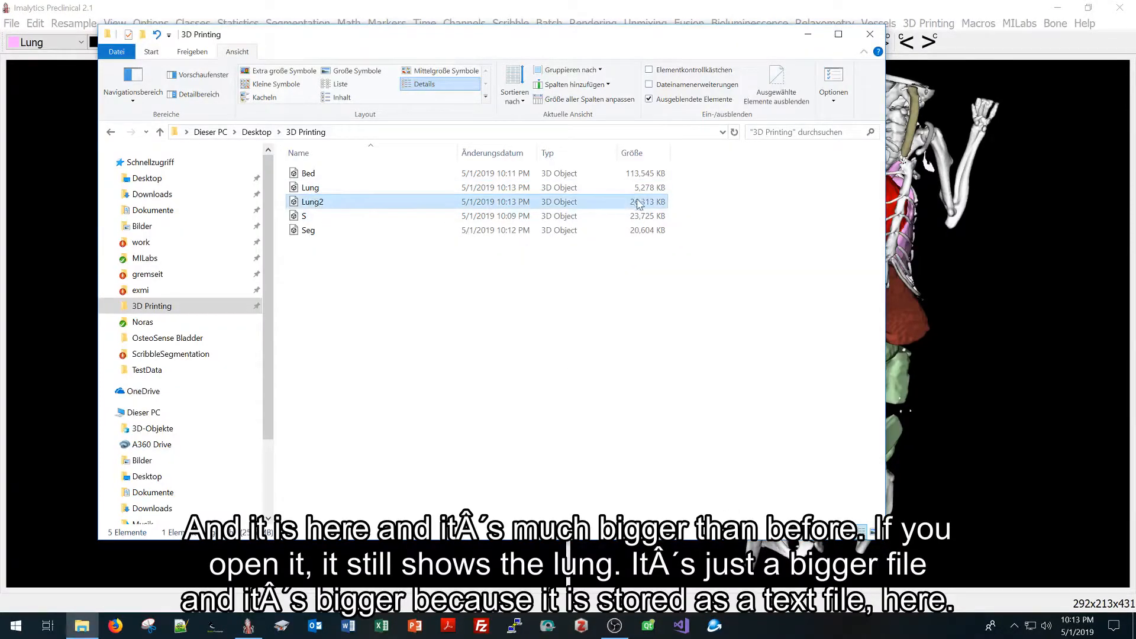
double_click(318, 203)
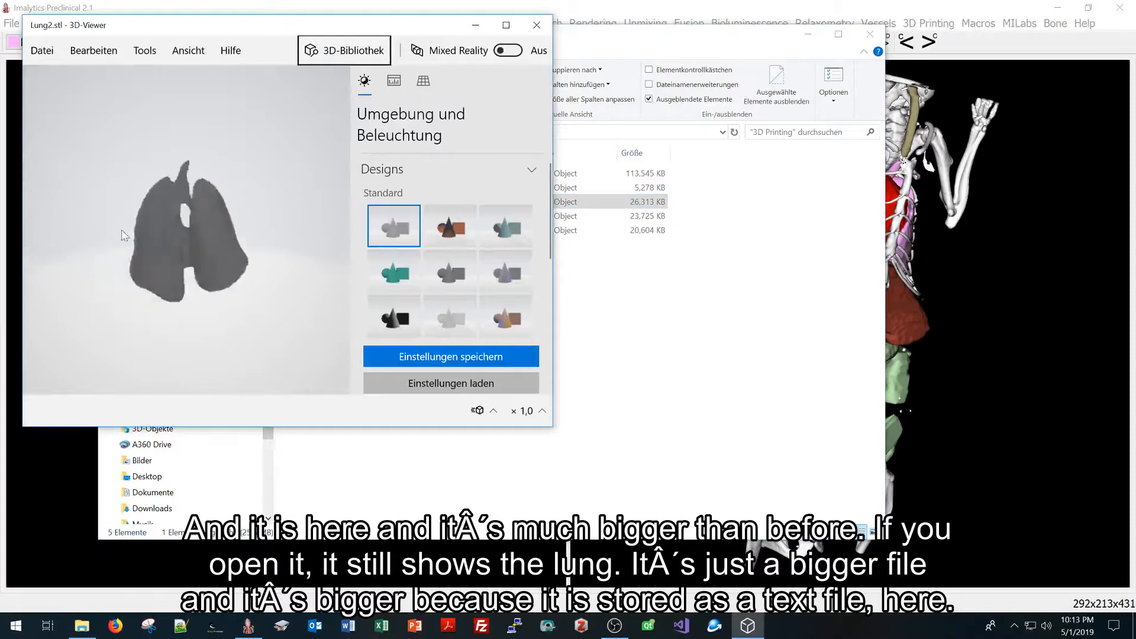
click(537, 25)
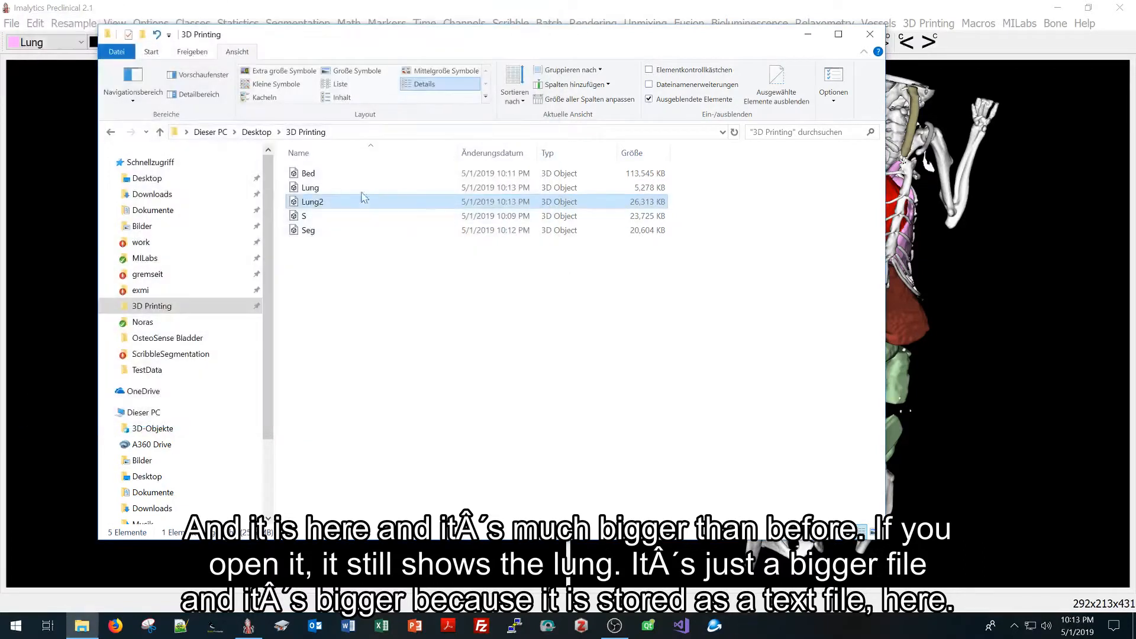
- Open Lung2 in Notepad++, examine its ASCII facet and vertex text, close the file and return to the 3D Printing folder
right_click(313, 207)
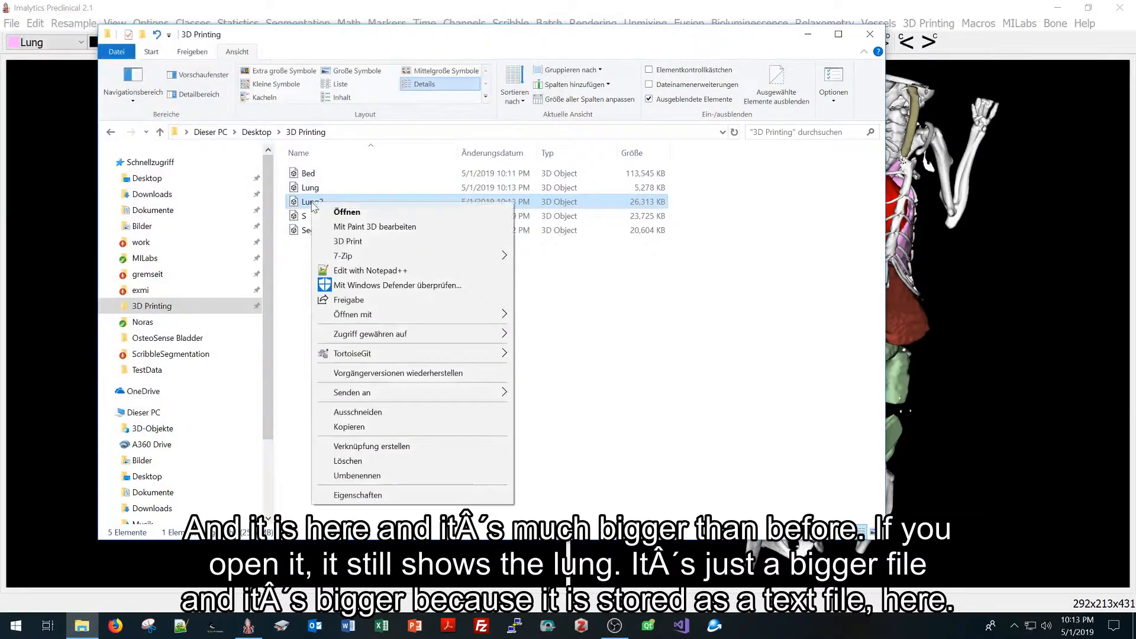
click(383, 273)
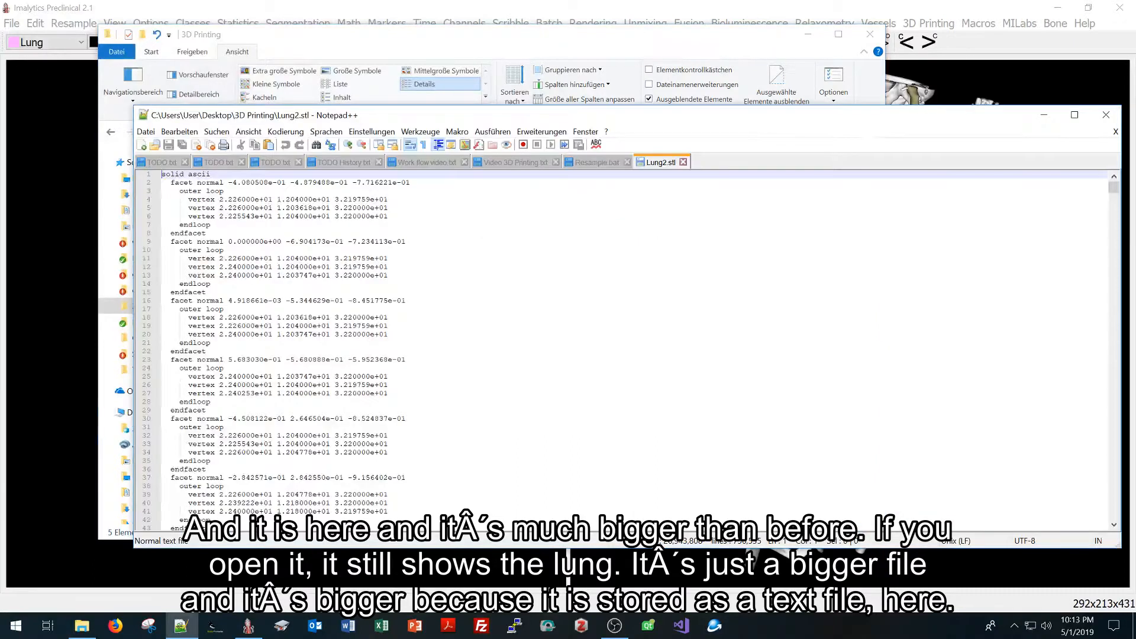
scroll(621, 348, down, 8)
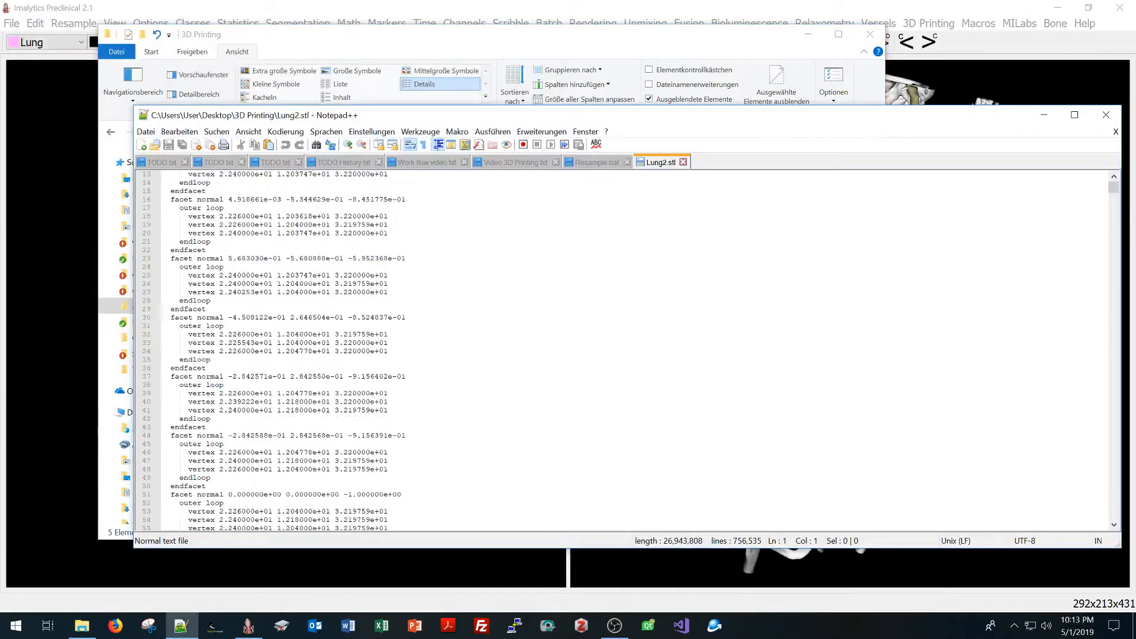
click(682, 162)
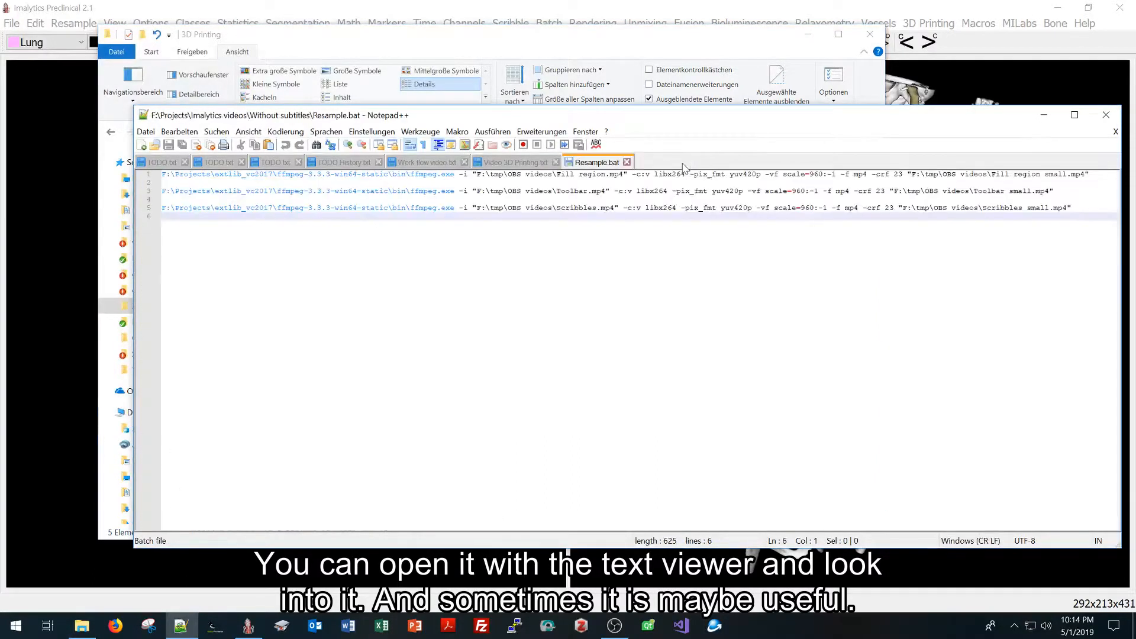
click(1052, 116)
click(715, 346)
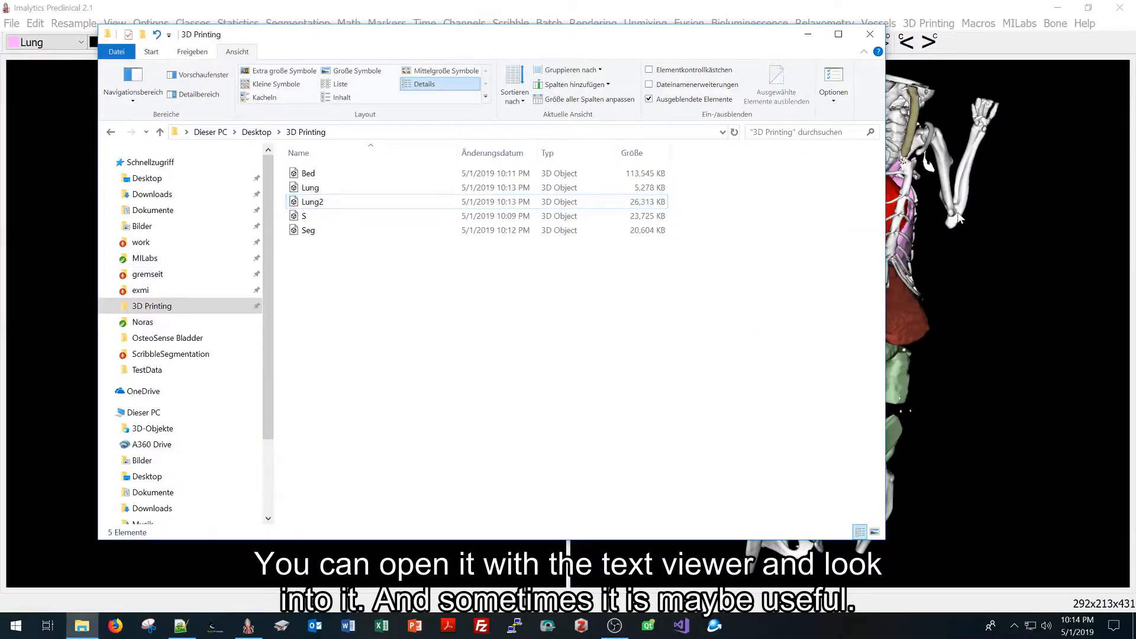
- Return to Imalytics Preclinical, turn the 3D rendering to a front view and delete the Stomach class
click(957, 211)
click(928, 23)
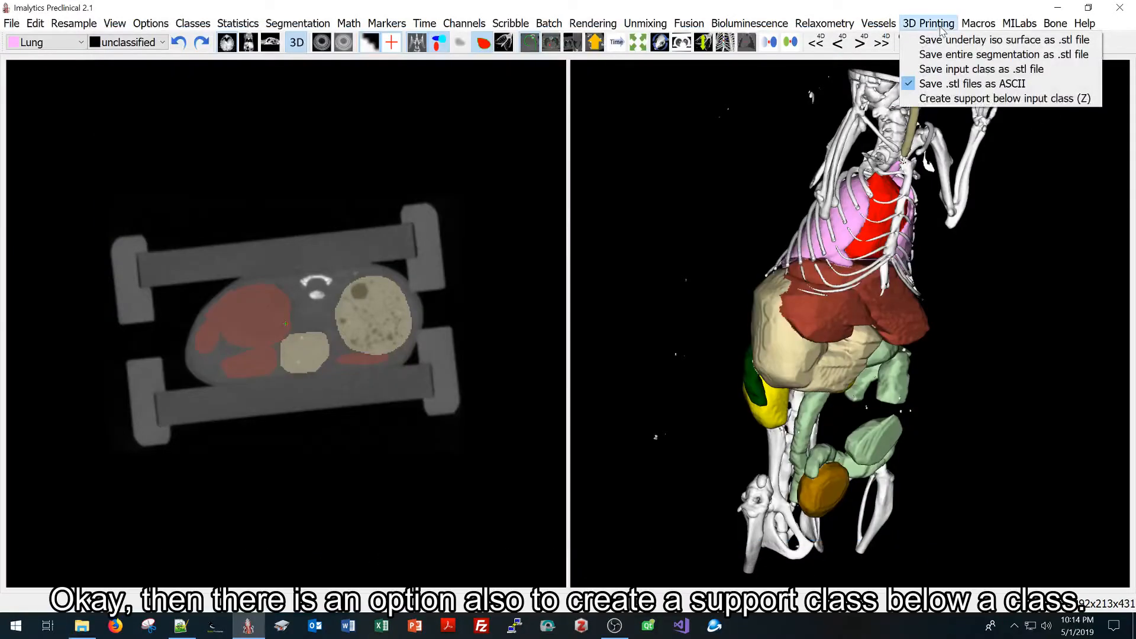
drag(973, 291, 822, 331)
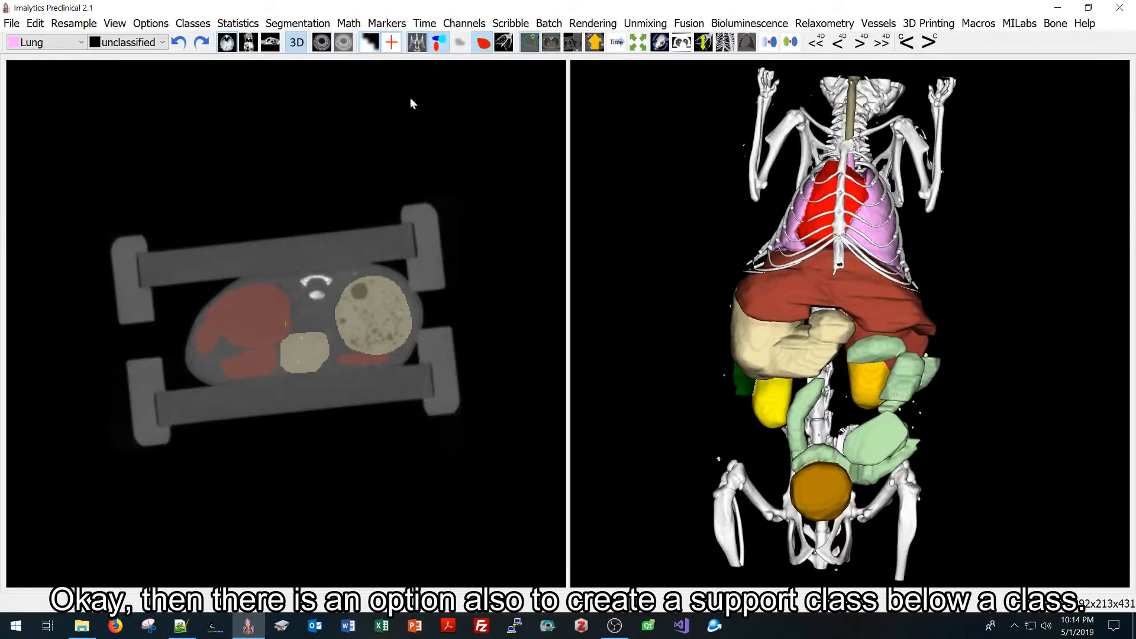
click(192, 23)
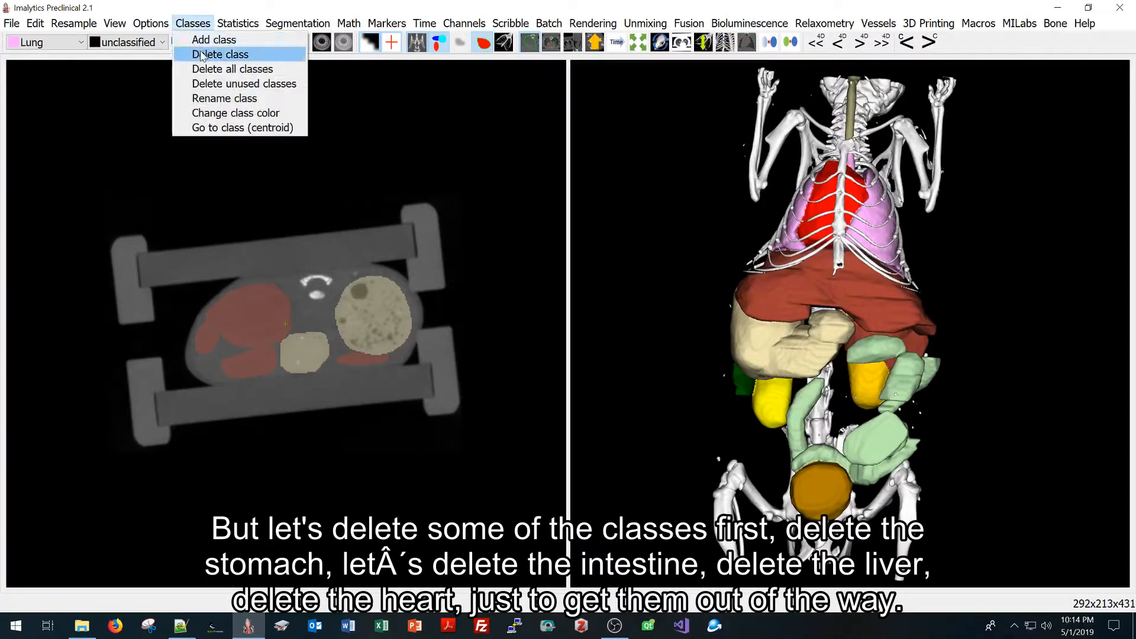
click(202, 55)
click(541, 307)
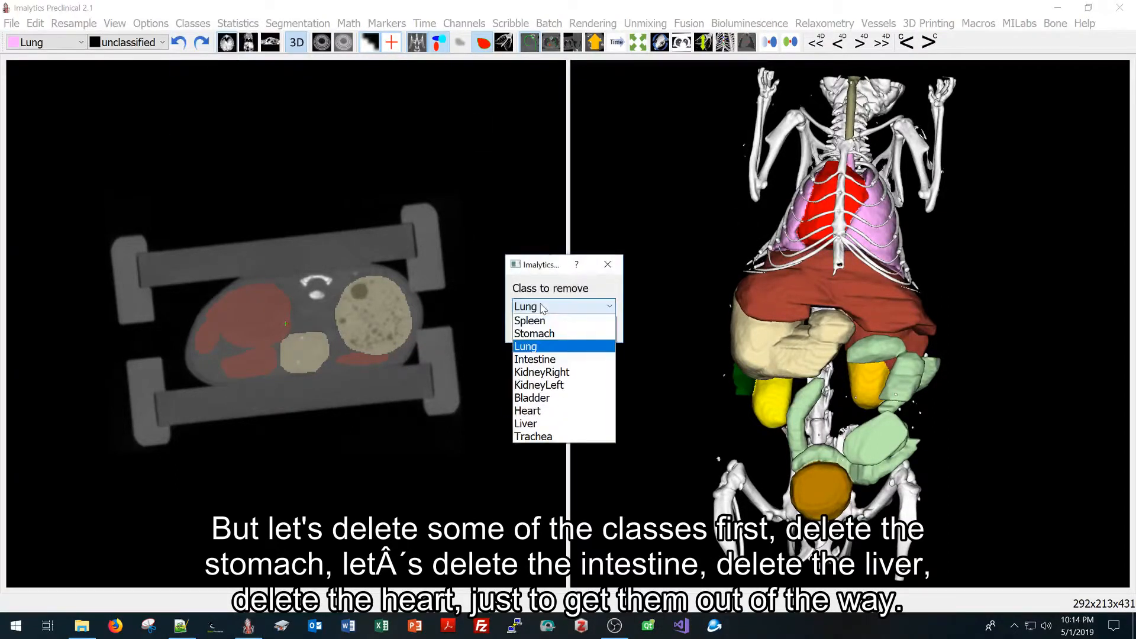
click(534, 333)
click(536, 325)
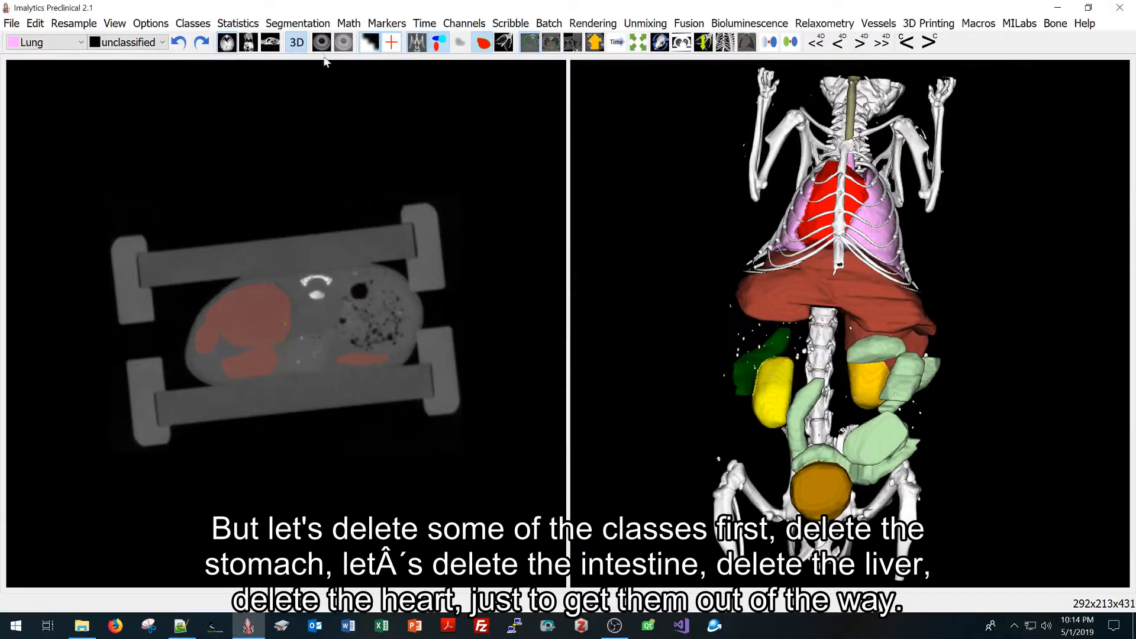
- Delete the Intestine class from the segmentation
click(192, 23)
click(202, 55)
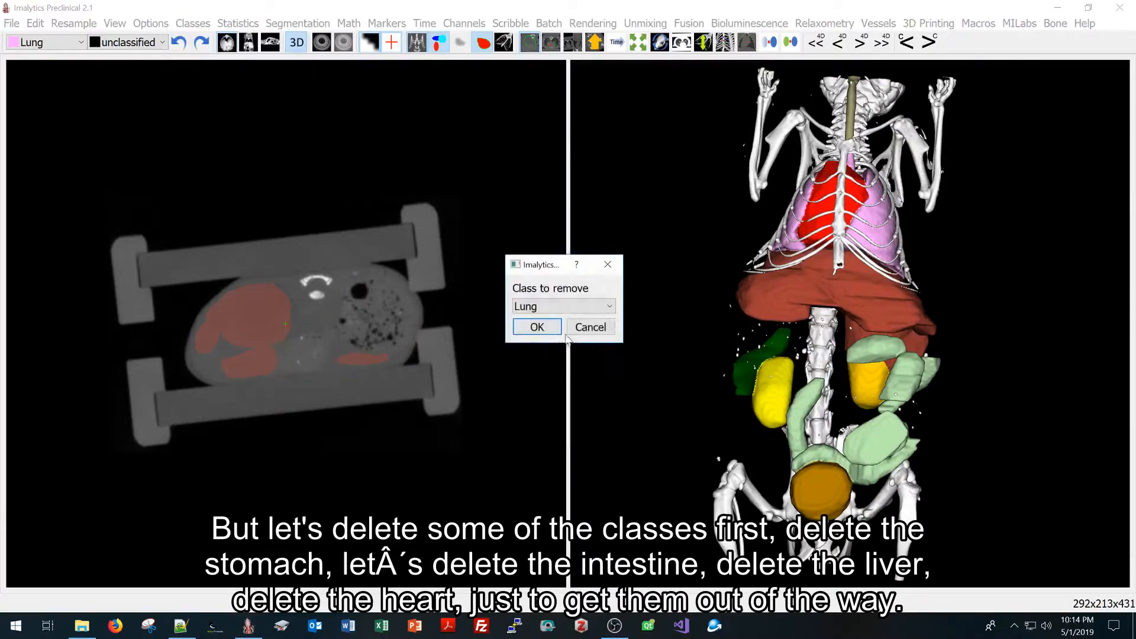
click(570, 309)
click(541, 348)
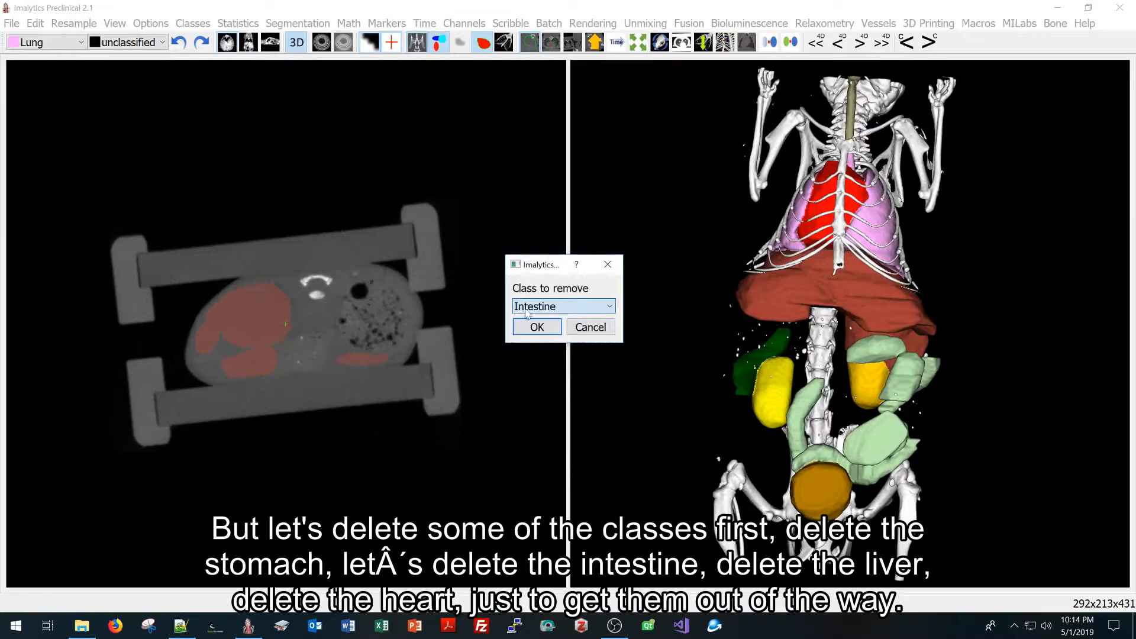
click(537, 326)
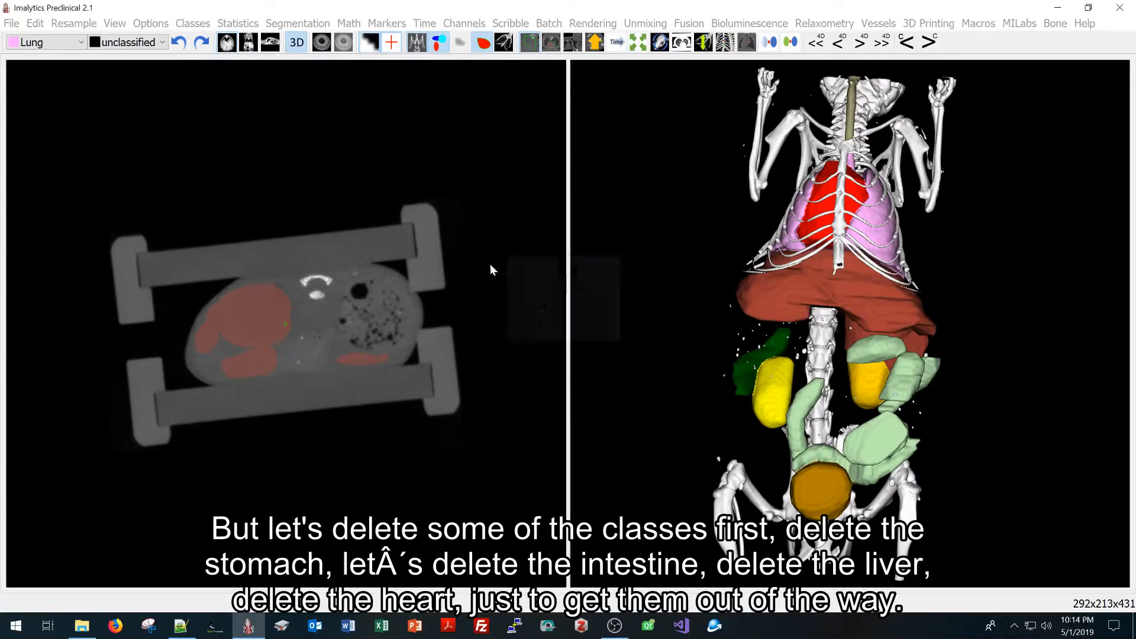
- Pick the liver in the 3D rendering as input class and delete the Liver class
right_click(783, 295)
click(193, 23)
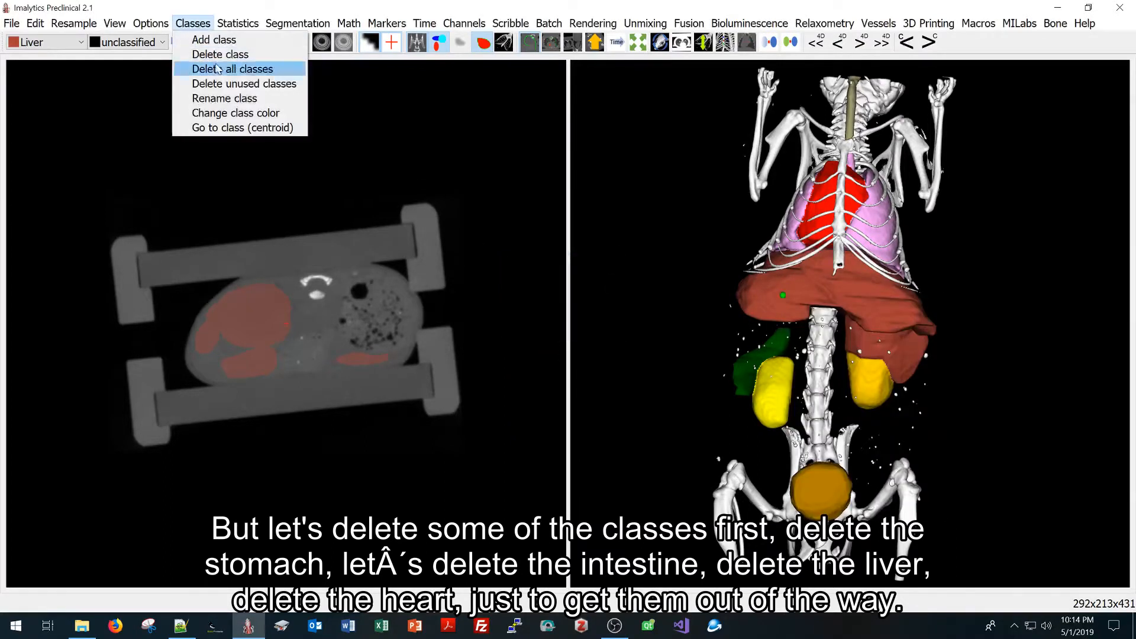
click(201, 53)
click(537, 326)
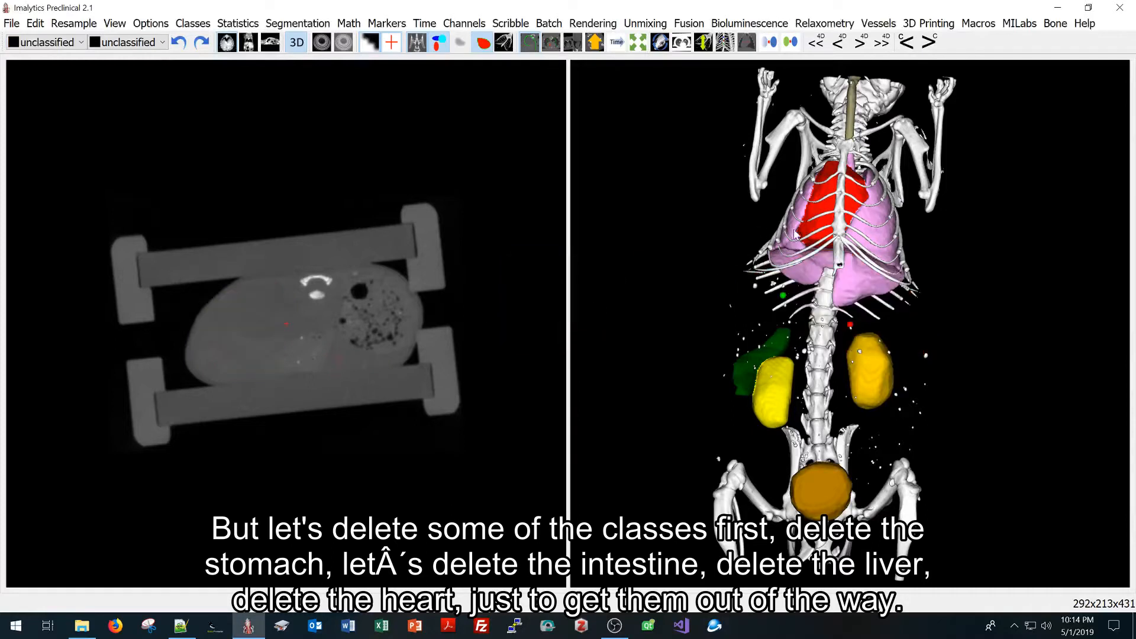
- Pick the heart in the 3D rendering as input class and delete the Heart class
right_click(812, 229)
click(193, 23)
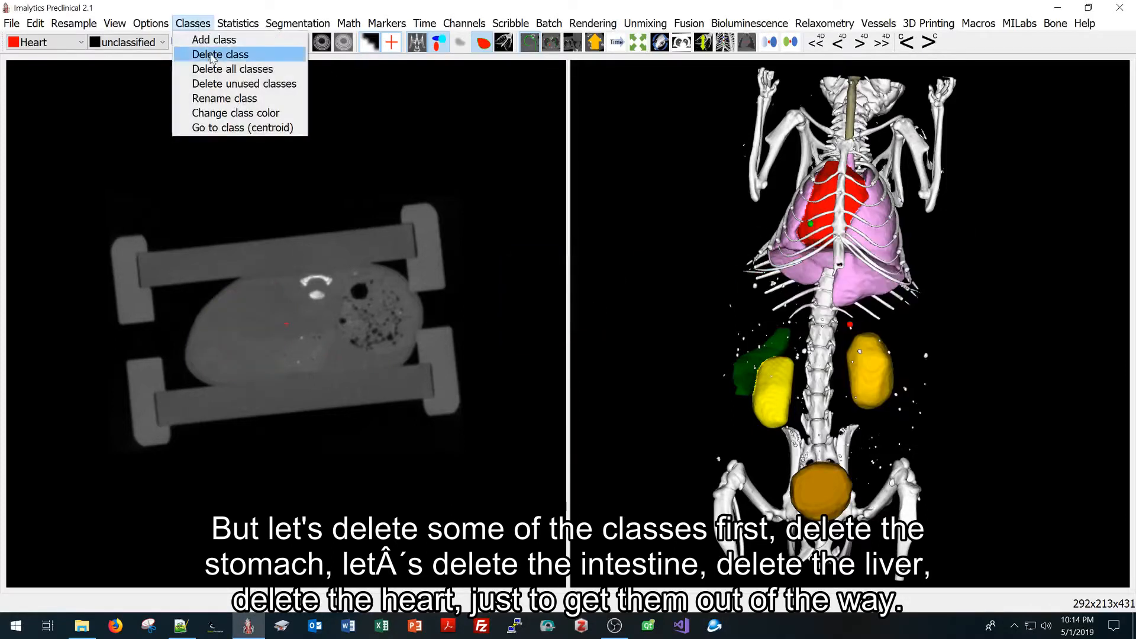
click(214, 54)
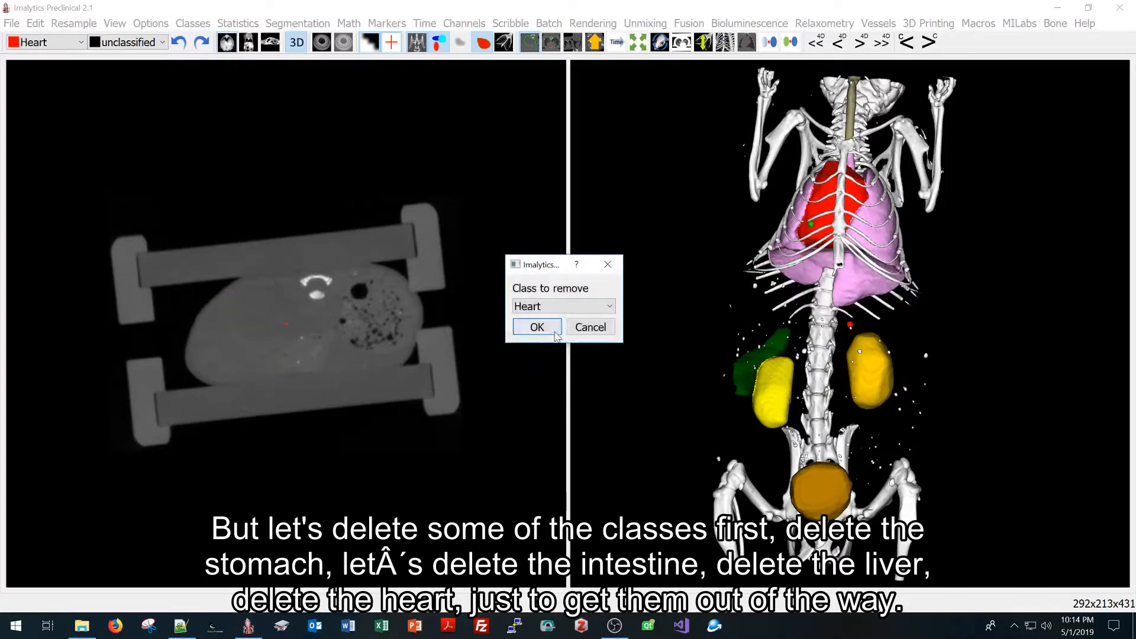
click(536, 327)
- Set the input class to Lung, create a support below it, inspect the support in the 3D rendering and undo it
drag(697, 362, 842, 310)
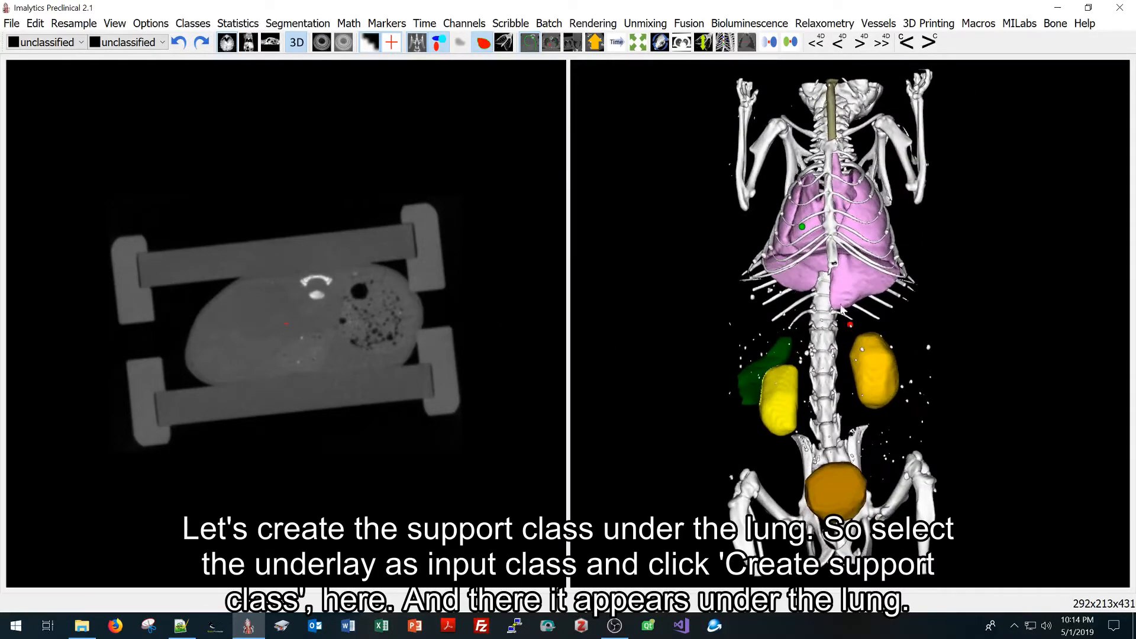
click(14, 40)
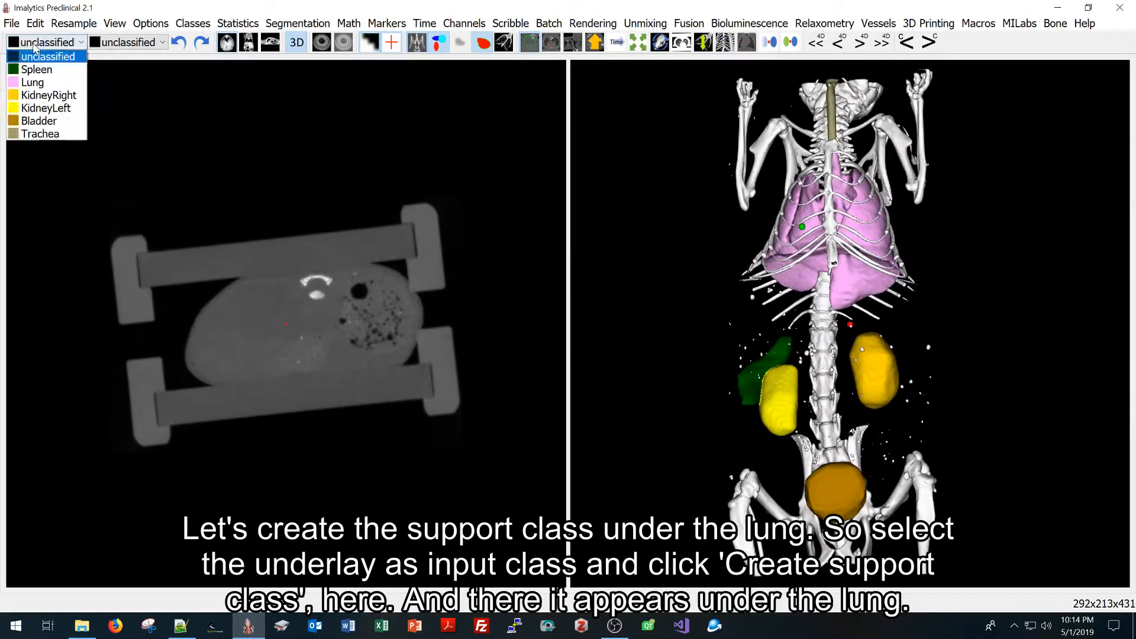
click(36, 88)
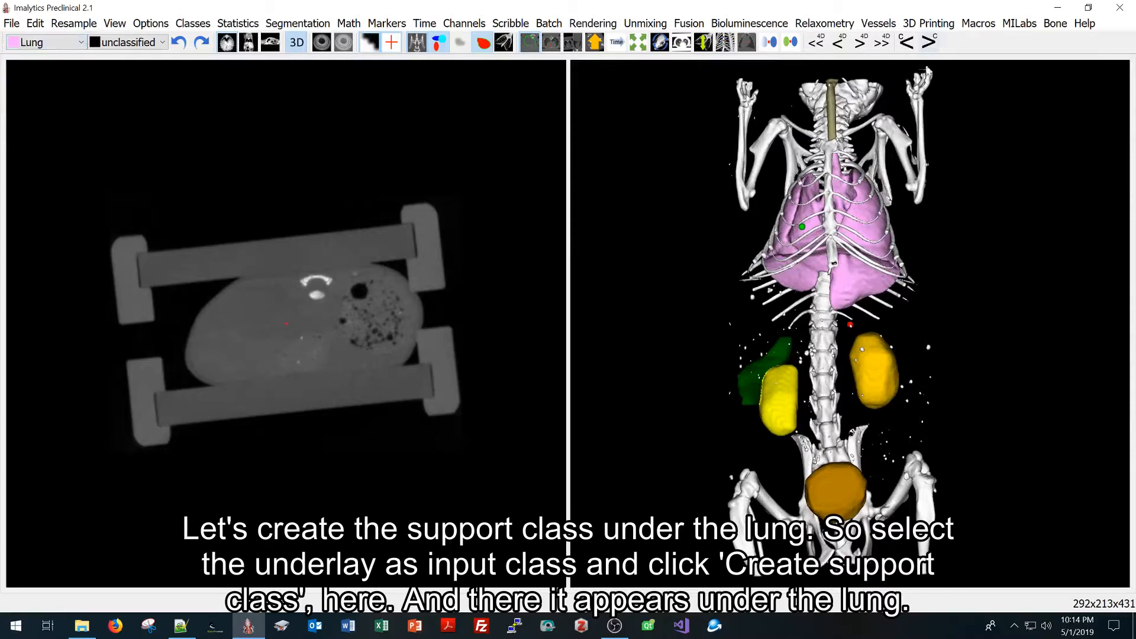
click(945, 26)
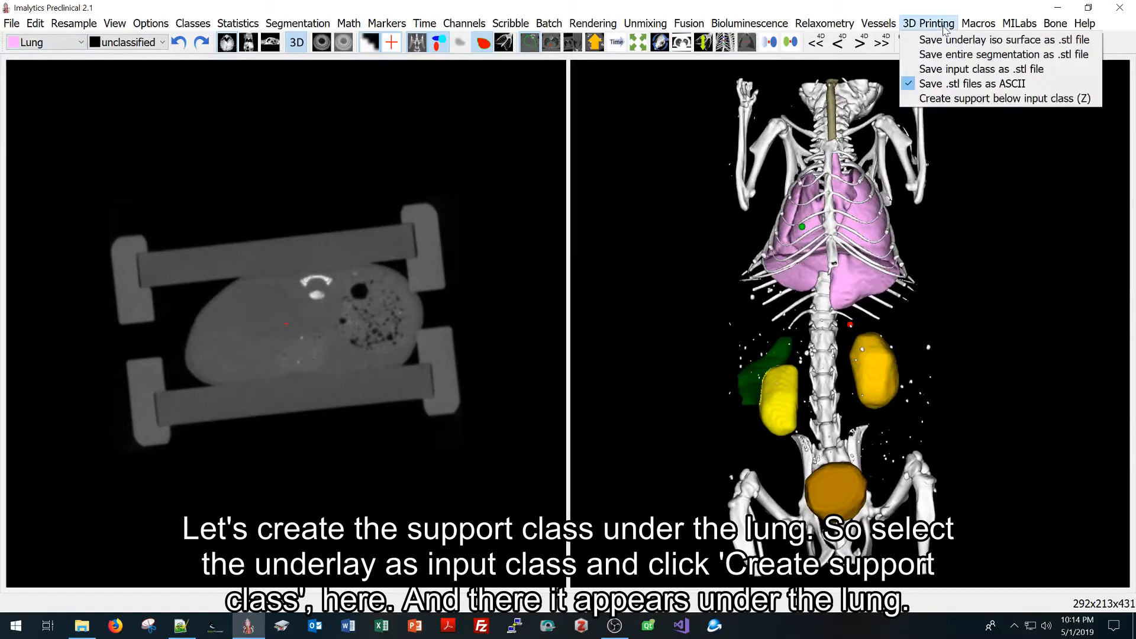
click(980, 99)
drag(806, 384, 799, 256)
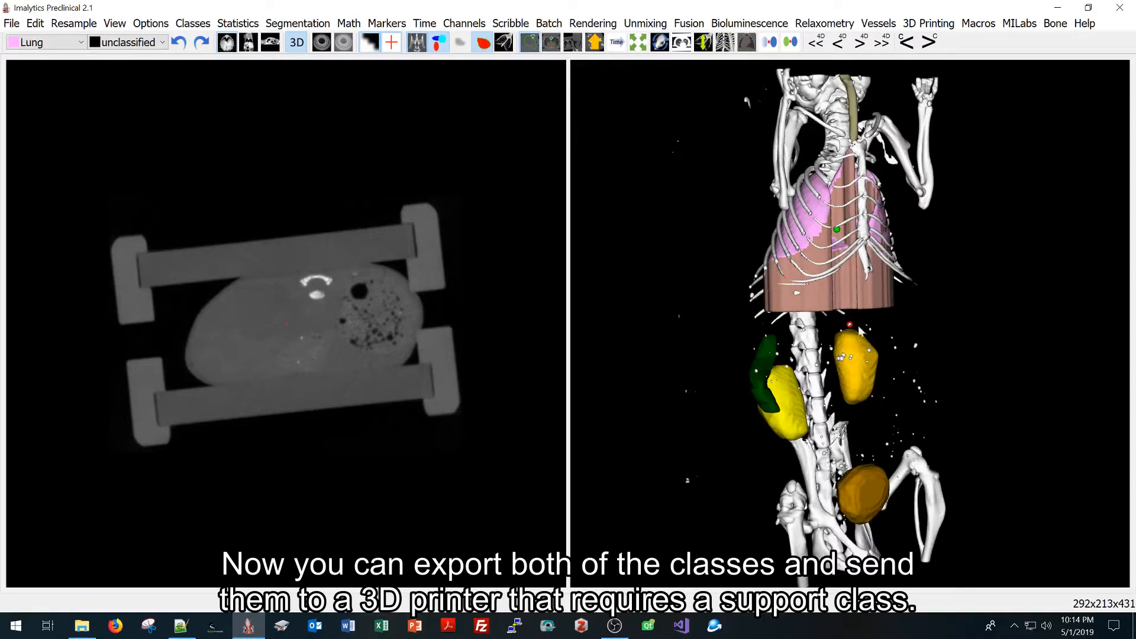
click(179, 42)
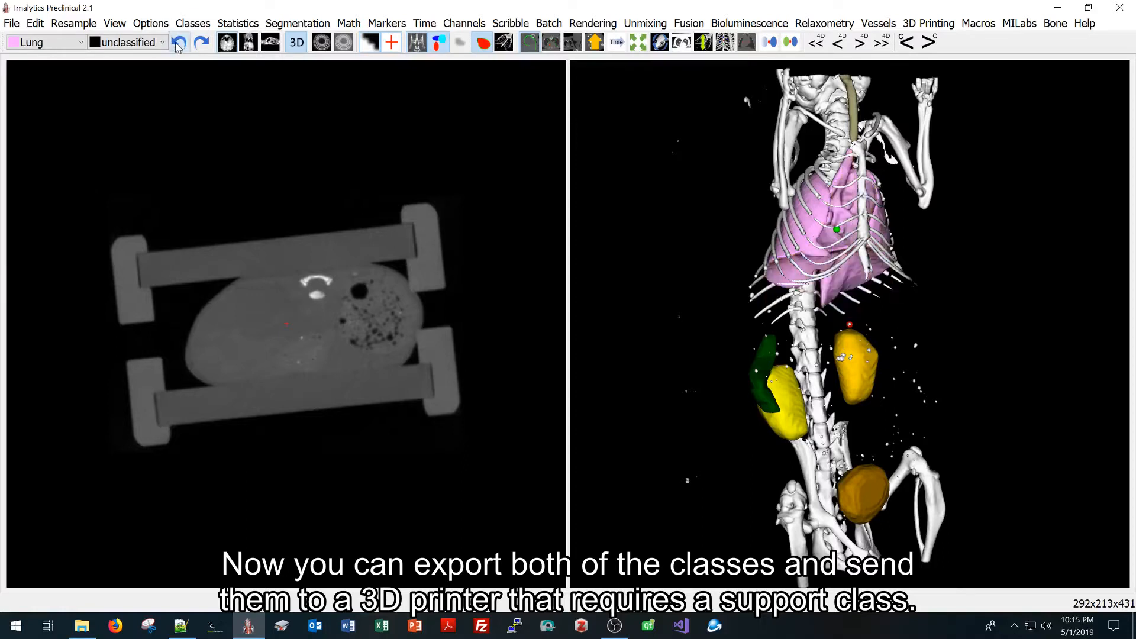
- Pick the bladder in the 3D rendering as input class and create a support below it in the Z direction
drag(754, 470, 686, 406)
right_click(864, 474)
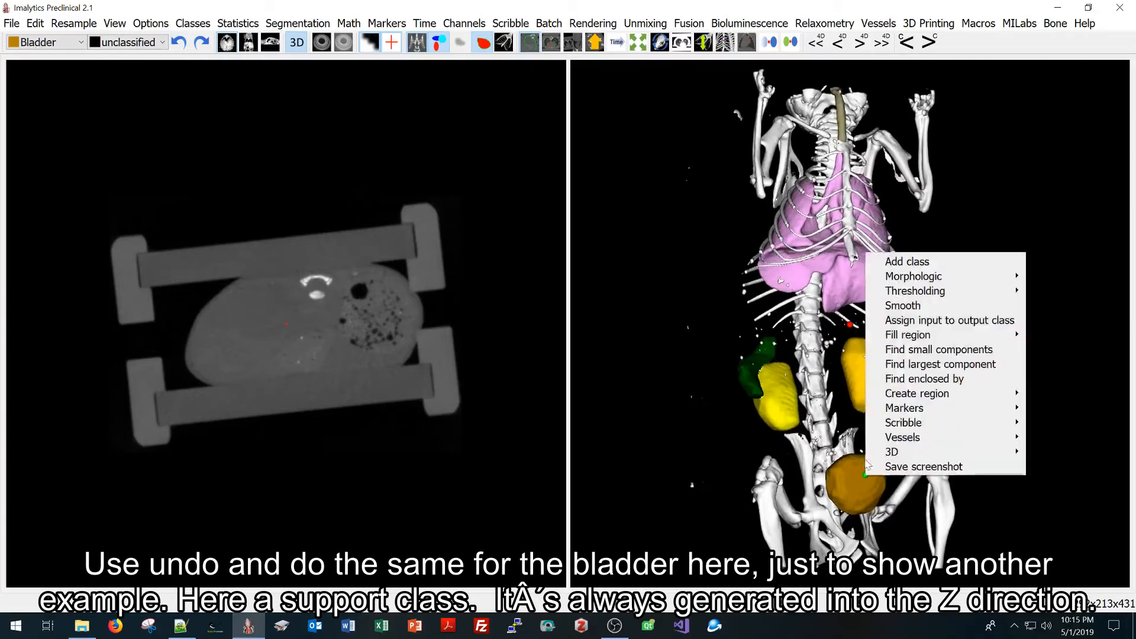
key(Escape)
click(976, 24)
mouse_move(937, 25)
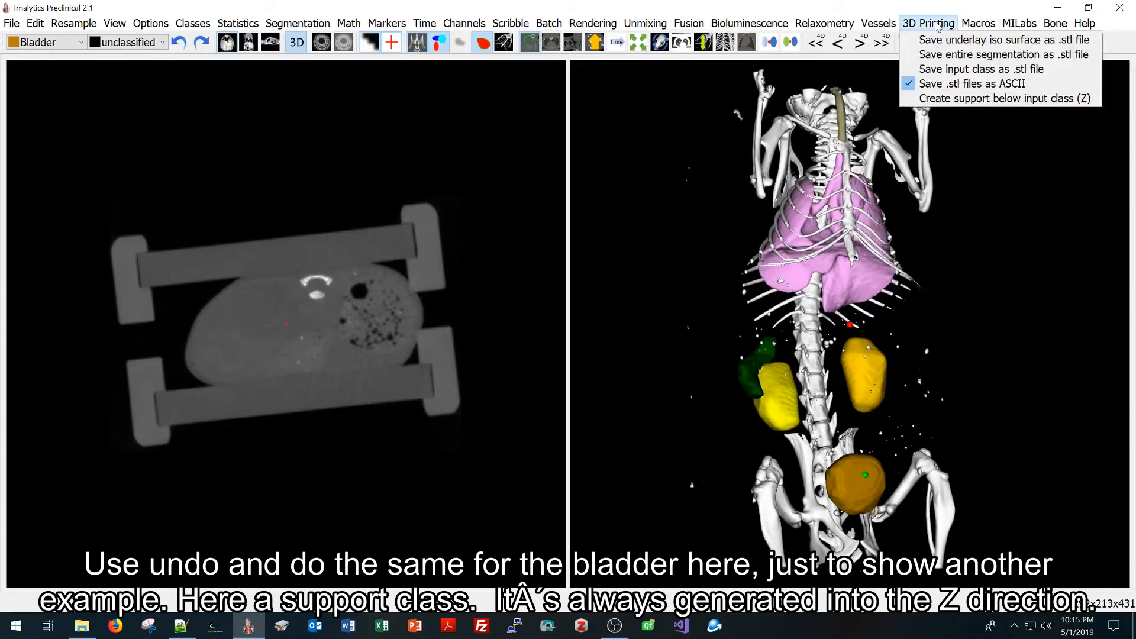
click(970, 98)
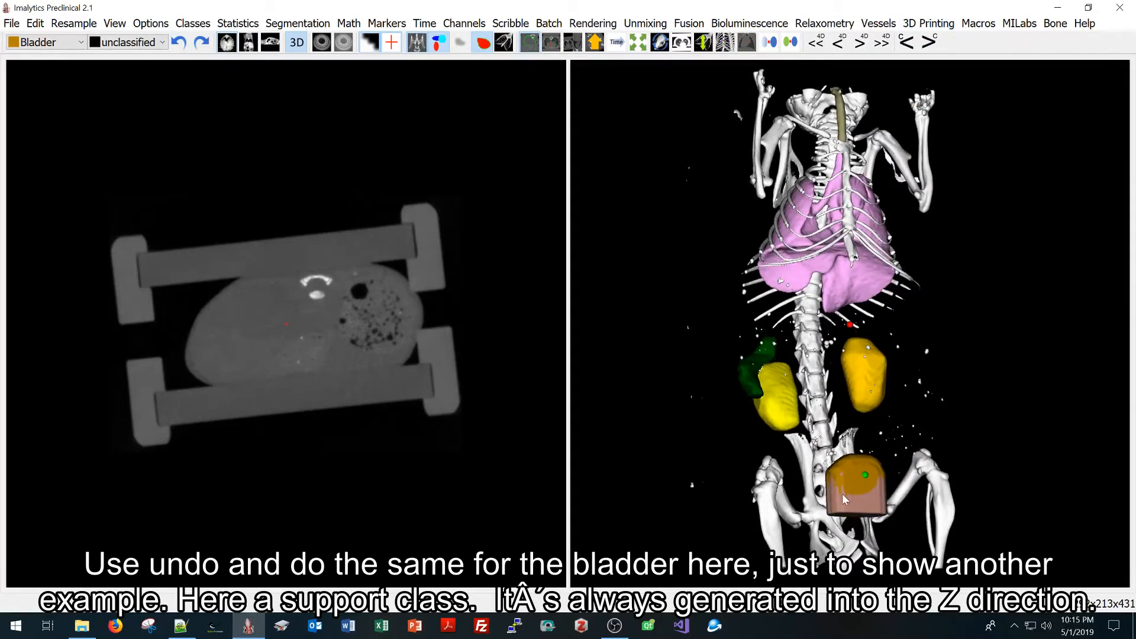
- Jump to the bladder in the slice view and examine the slices through the bladder and its support class
drag(845, 498, 819, 477)
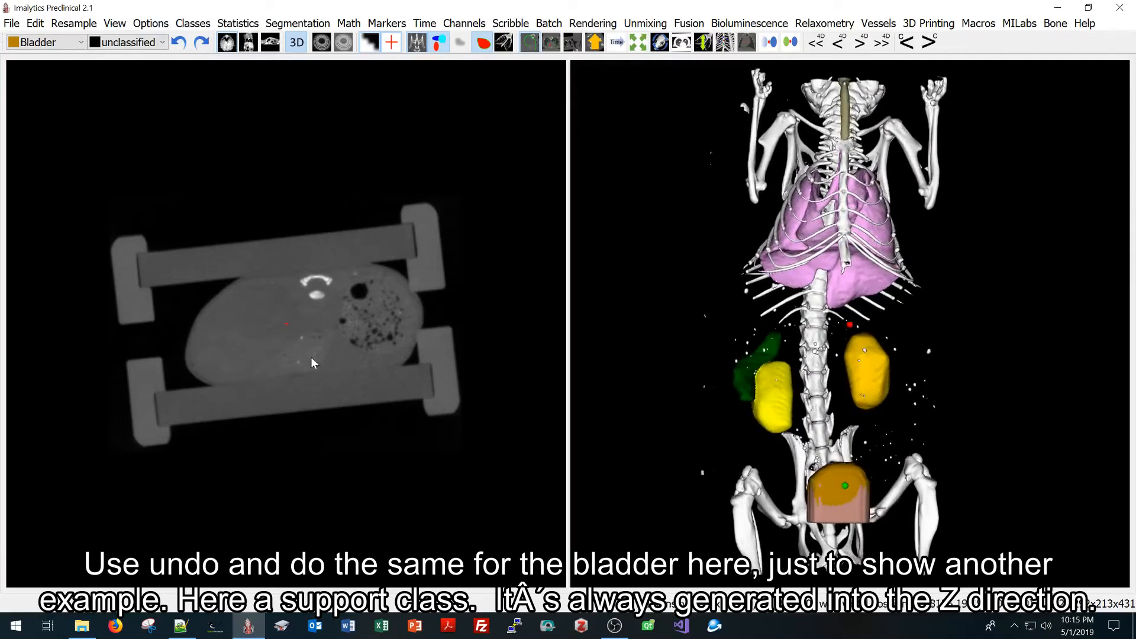
click(837, 492)
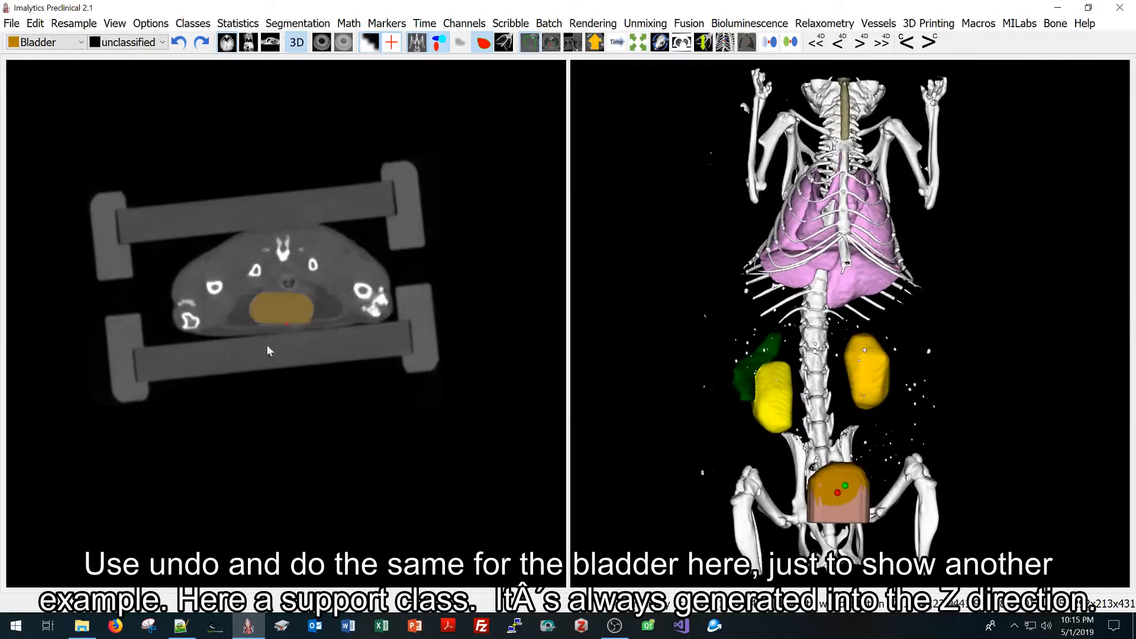
scroll(268, 318, down, 5)
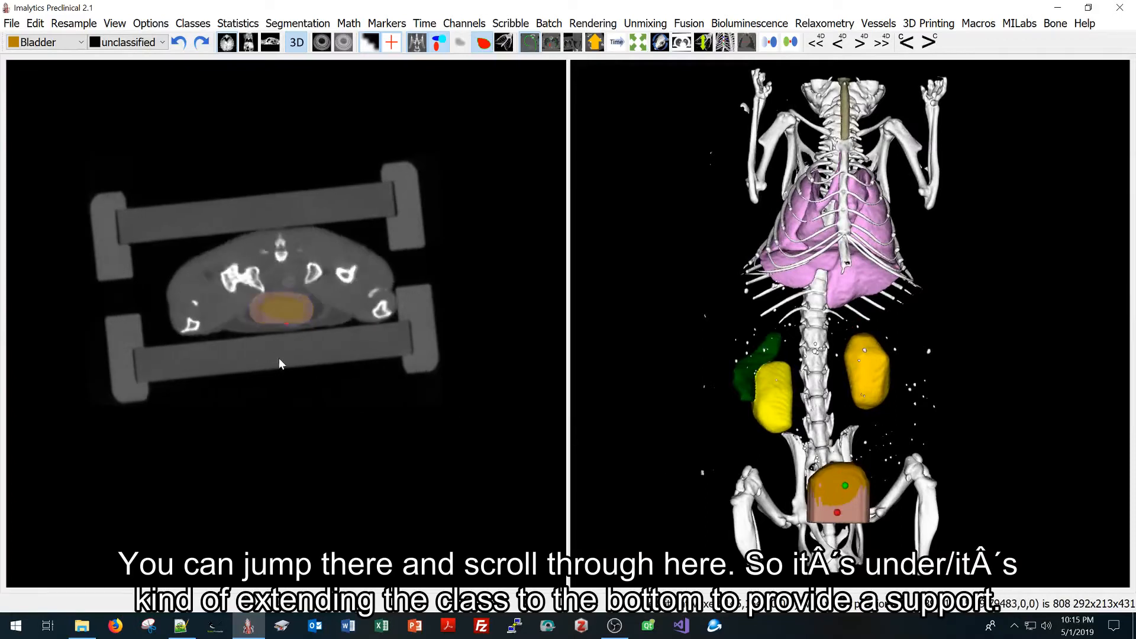
scroll(279, 328, up, 5)
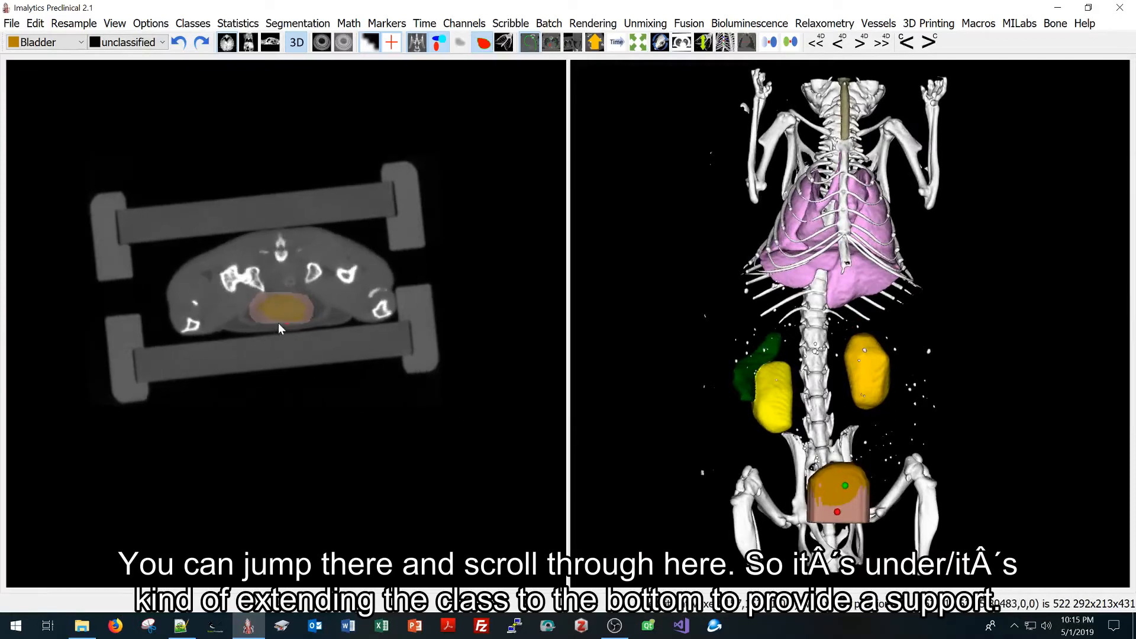